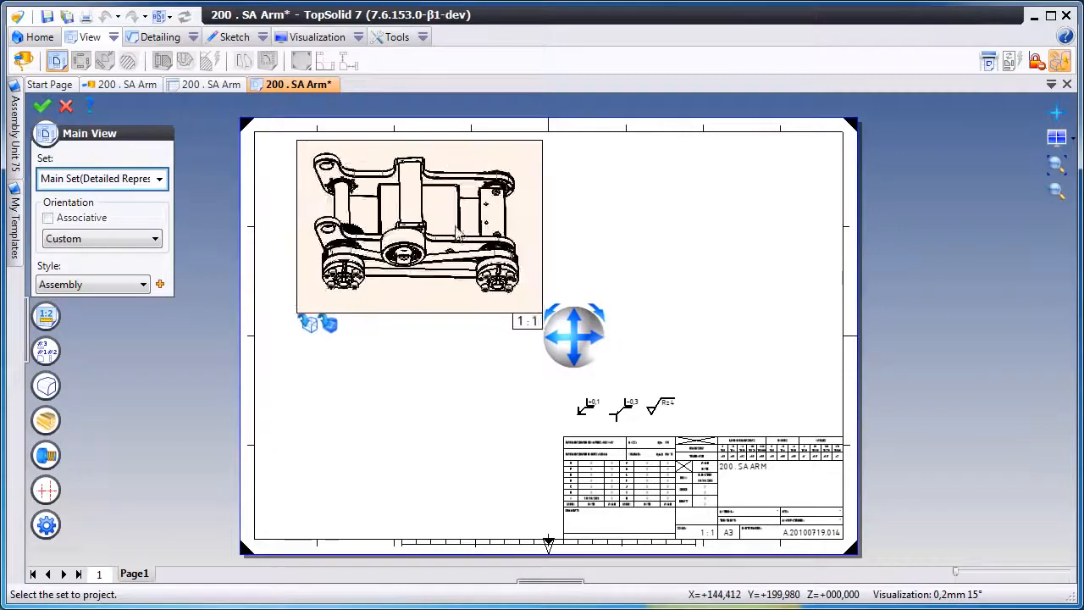
Create the arm's main view in Assembly style and place auxiliary views beside and below it.
{"action": "right_click", "coordinate": [454, 215]}
{"action": "left_click", "coordinate": [465, 220]}
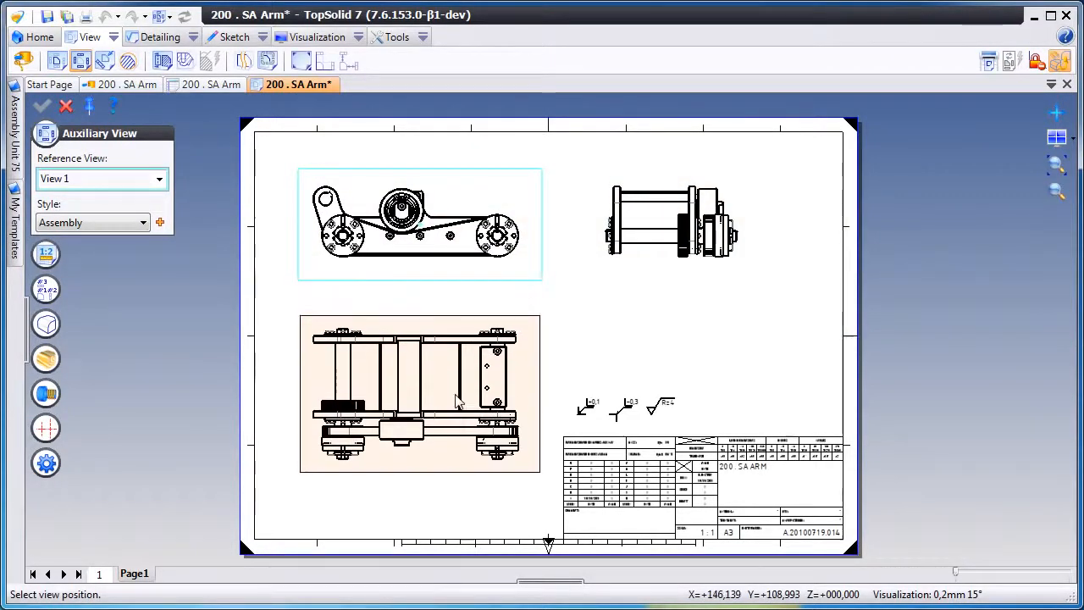
{"action": "right_click", "coordinate": [450, 375]}
{"action": "left_click", "coordinate": [462, 380]}
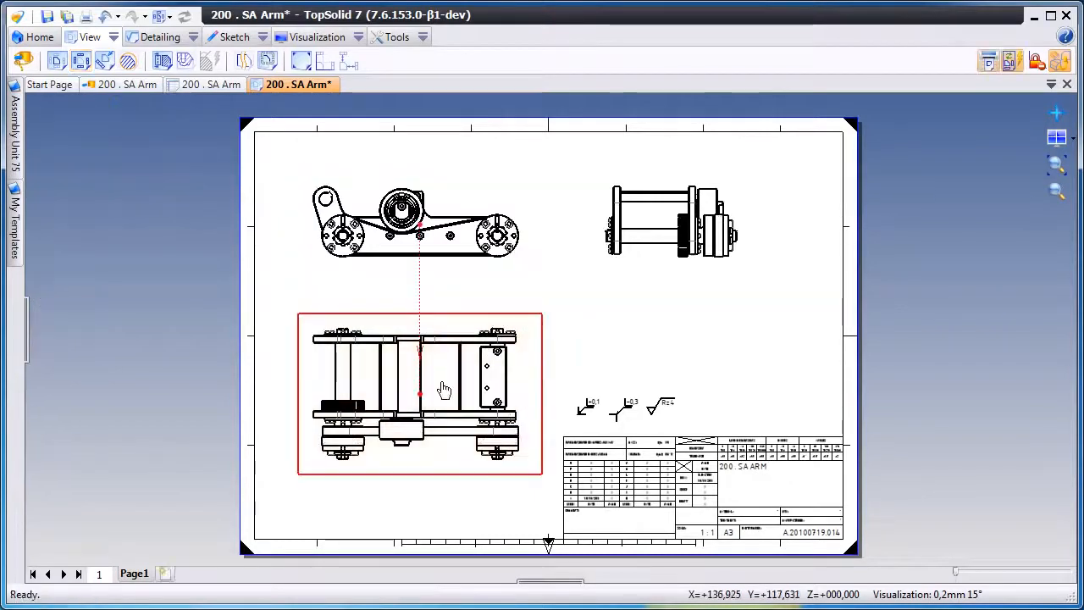
Delete the auxiliary side view beside the main view.
{"action": "scroll", "coordinate": [444, 389], "scroll_direction": "up", "scroll_amount": 5}
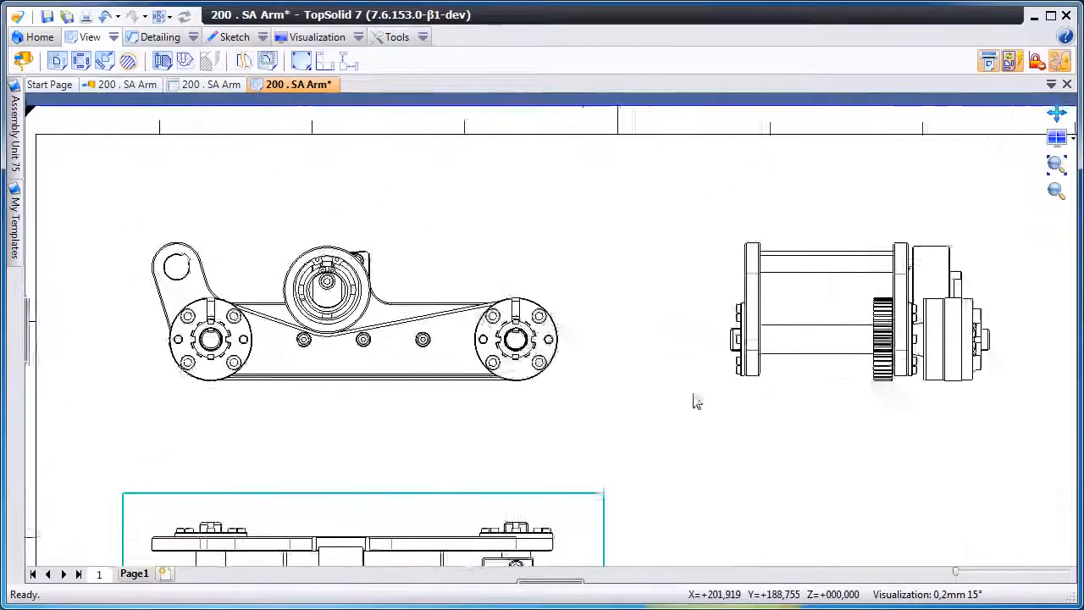
{"action": "left_click", "coordinate": [804, 360]}
{"action": "key", "text": "Delete"}
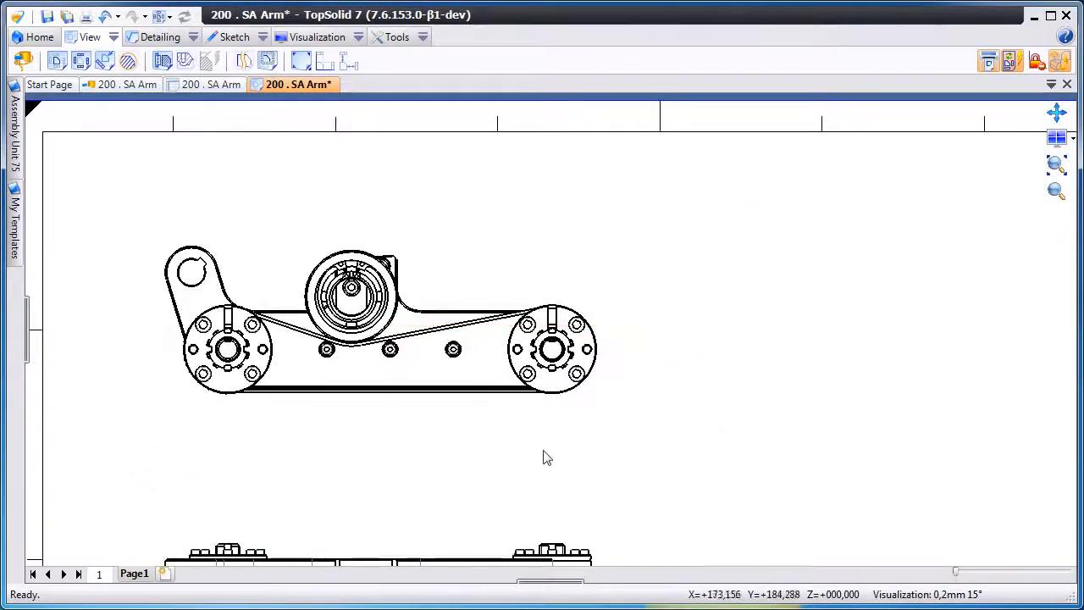
Add automatic axes to the main view with a diameter range of 0 to 1000 mm.
{"action": "scroll", "coordinate": [546, 458], "scroll_direction": "up", "scroll_amount": 3}
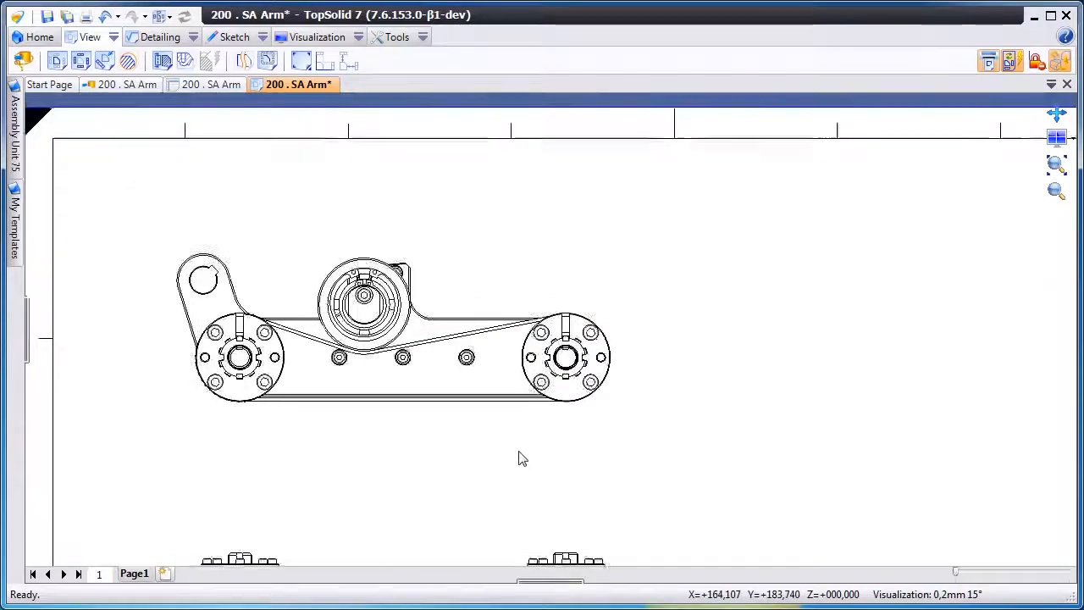
{"action": "right_click", "coordinate": [379, 214]}
{"action": "left_click", "coordinate": [441, 452]}
{"action": "right_click", "coordinate": [421, 471]}
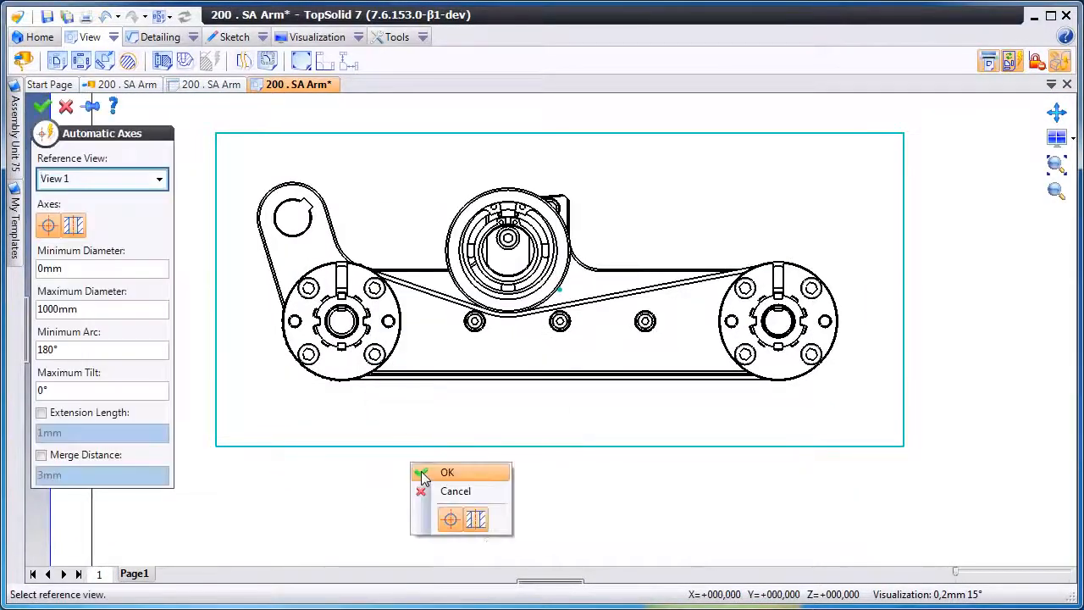
{"action": "left_click", "coordinate": [446, 471]}
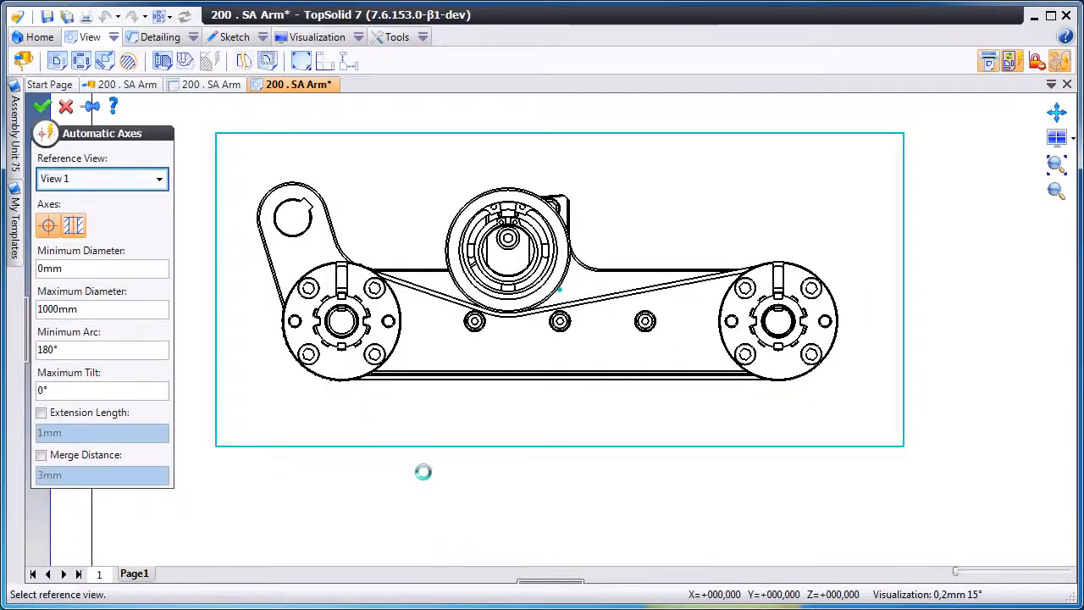
Create a straight vertical cross section with index A through the upper roller's center in the main view, placing the section beside it.
{"action": "left_click", "coordinate": [162, 61]}
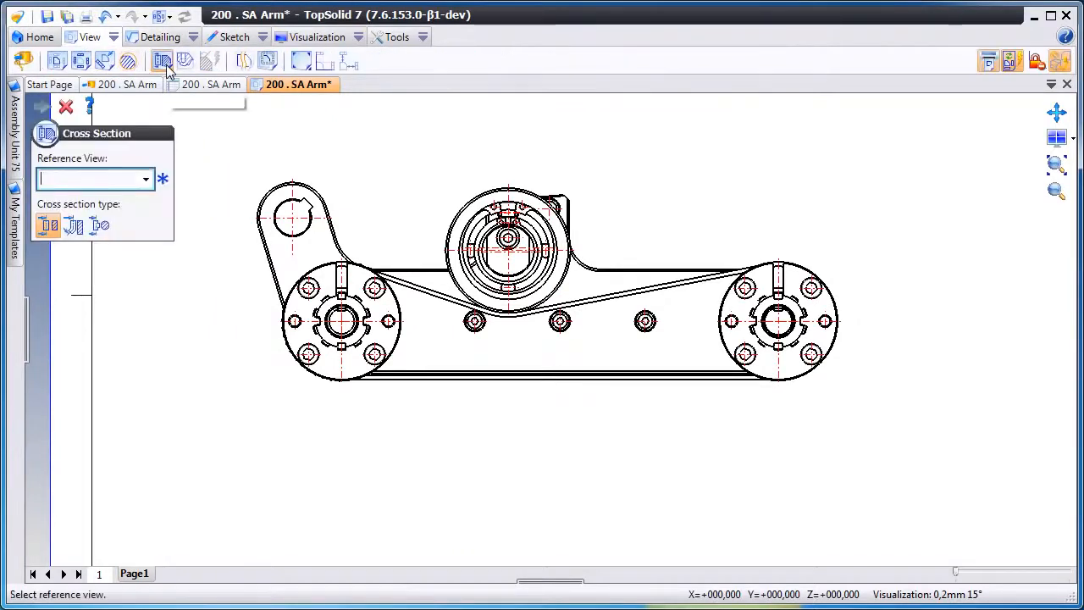
{"action": "left_click", "coordinate": [517, 201]}
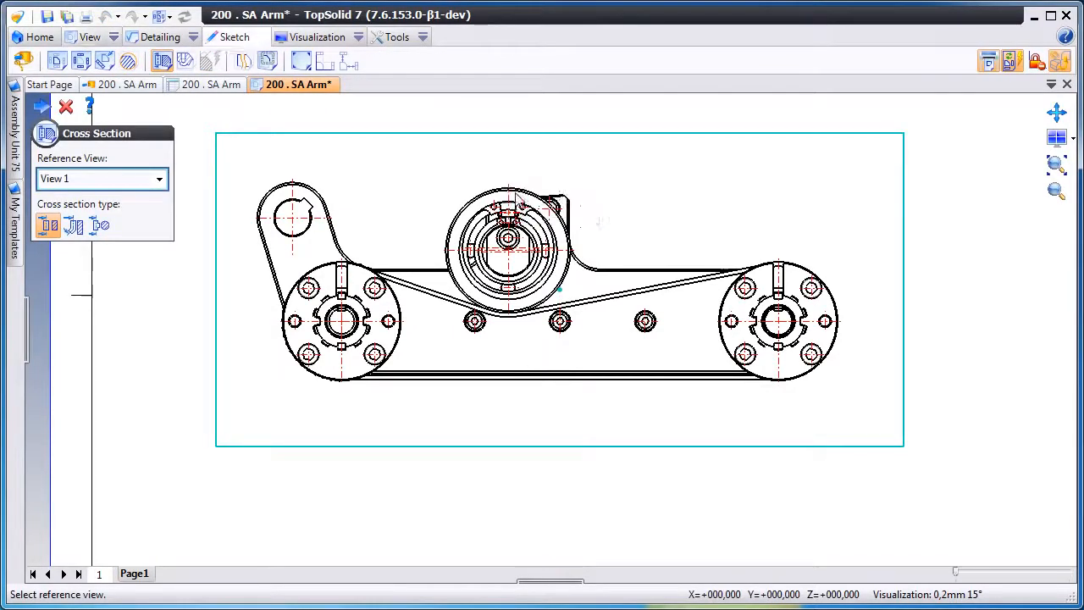
{"action": "left_click", "coordinate": [508, 241]}
{"action": "right_click", "coordinate": [603, 159]}
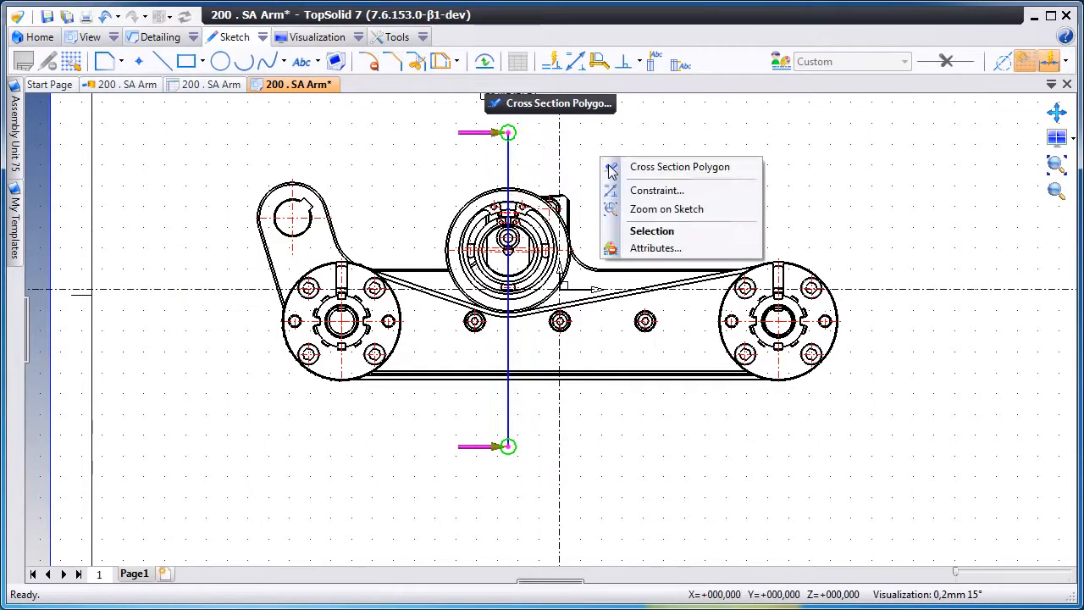
{"action": "left_click", "coordinate": [618, 168]}
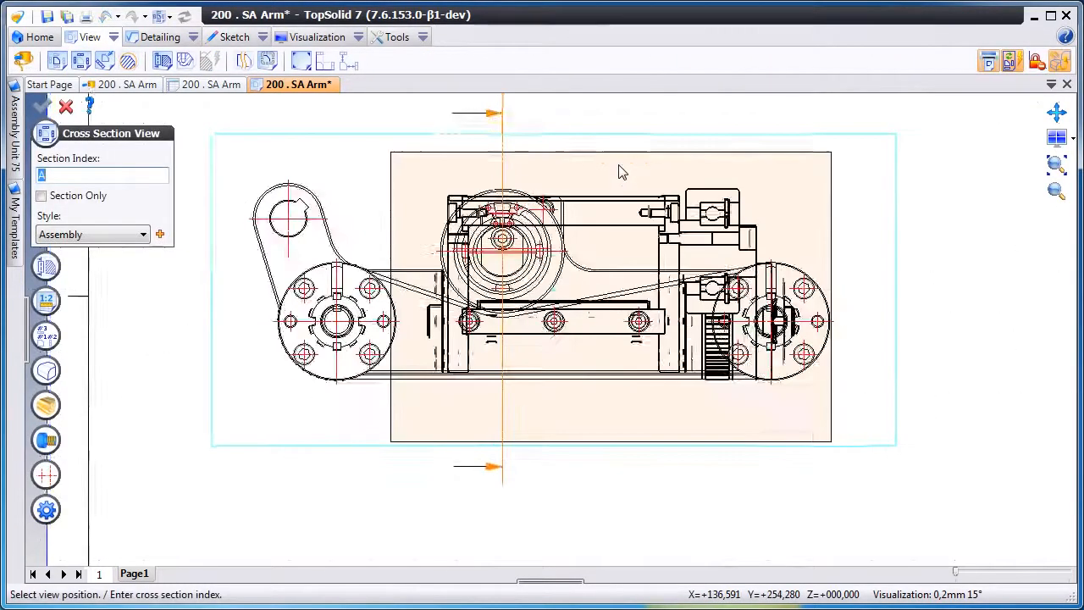
{"action": "left_click", "coordinate": [827, 333]}
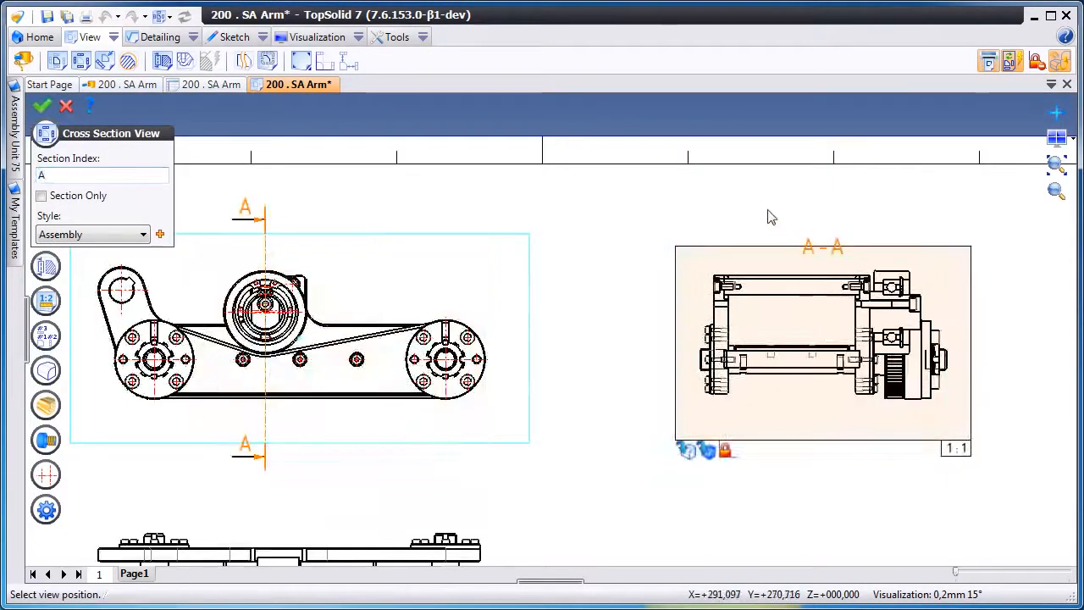
{"action": "key", "text": "Return"}
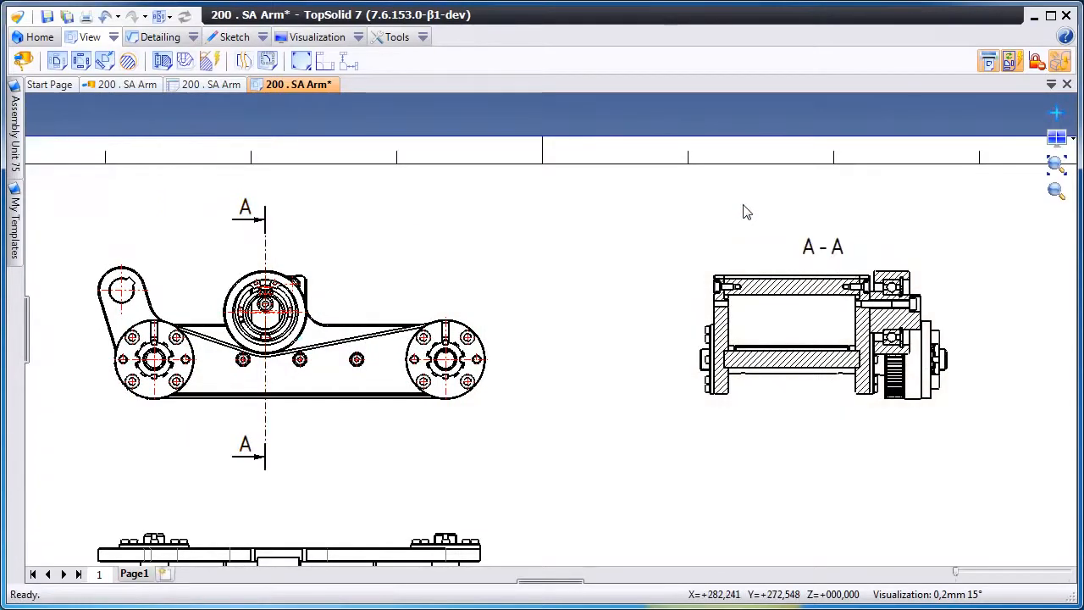
Add automatic axes to section view A-A and apply automatic hatching with the listed orientations starting at 45°.
{"action": "scroll", "coordinate": [743, 205], "scroll_direction": "up", "scroll_amount": 5}
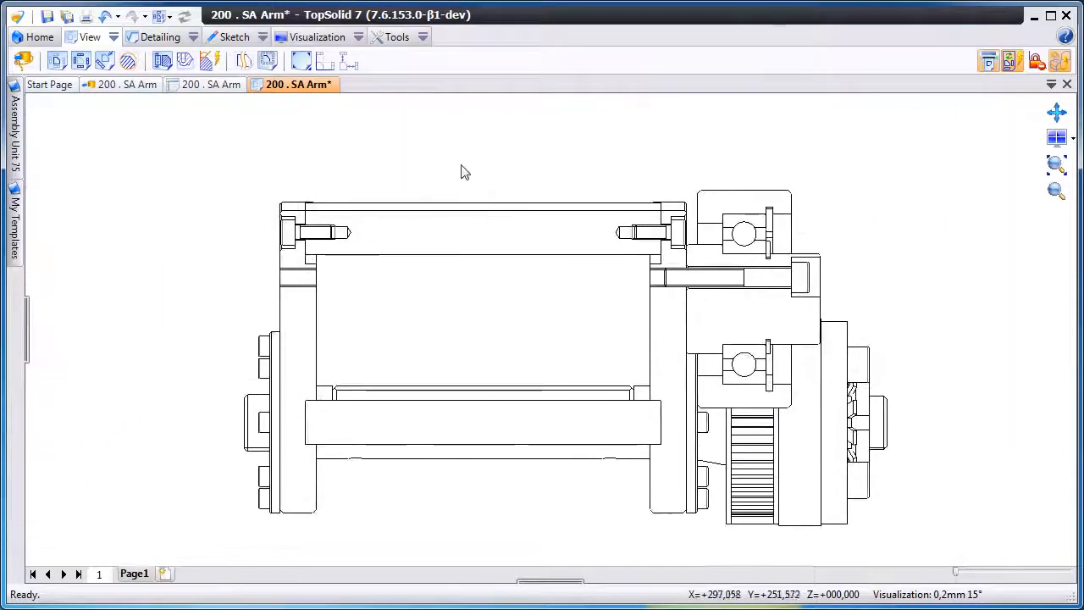
{"action": "right_click", "coordinate": [426, 197]}
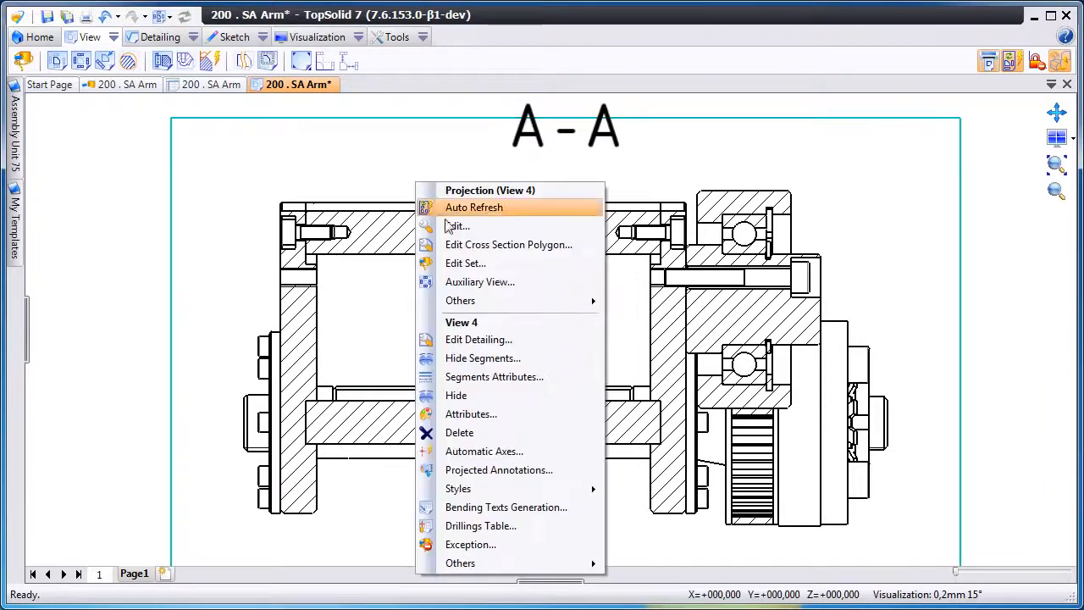
{"action": "left_click", "coordinate": [533, 451]}
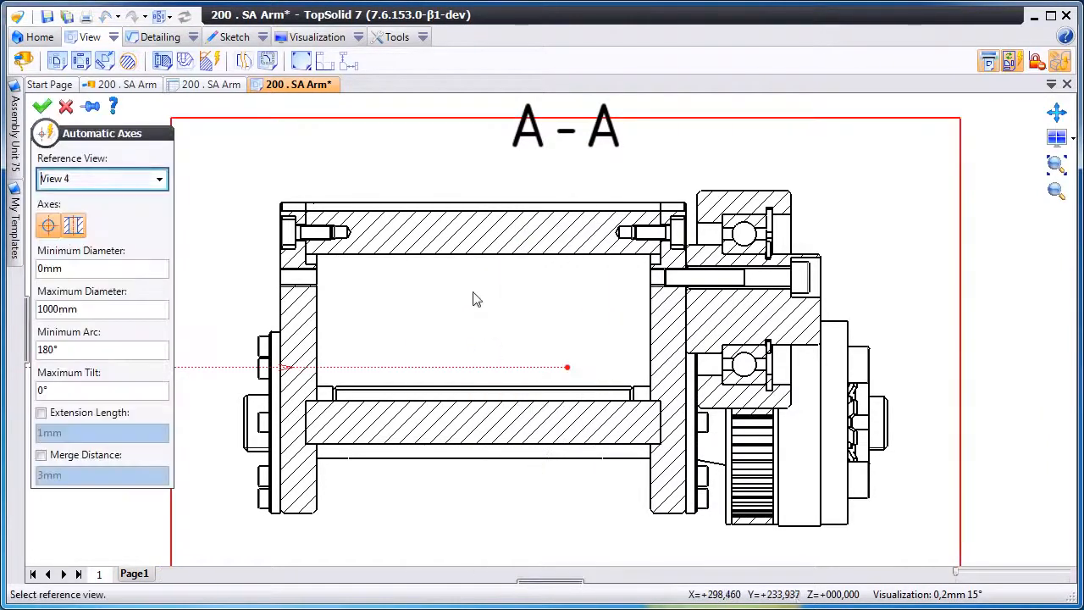
{"action": "right_click", "coordinate": [476, 290]}
{"action": "left_click", "coordinate": [487, 285]}
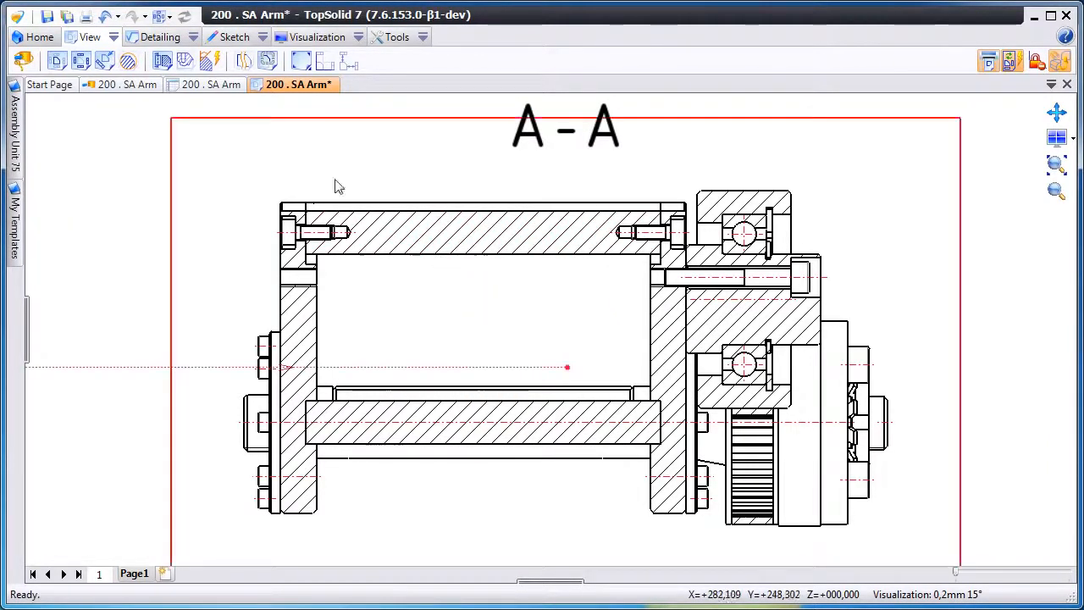
{"action": "left_click", "coordinate": [210, 65]}
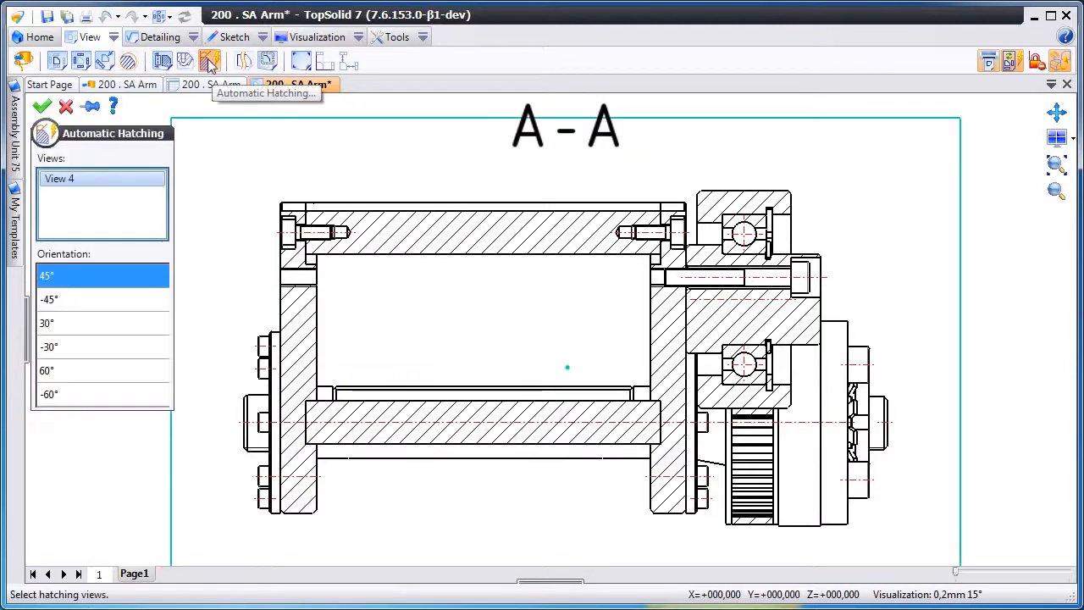
{"action": "left_click", "coordinate": [42, 107]}
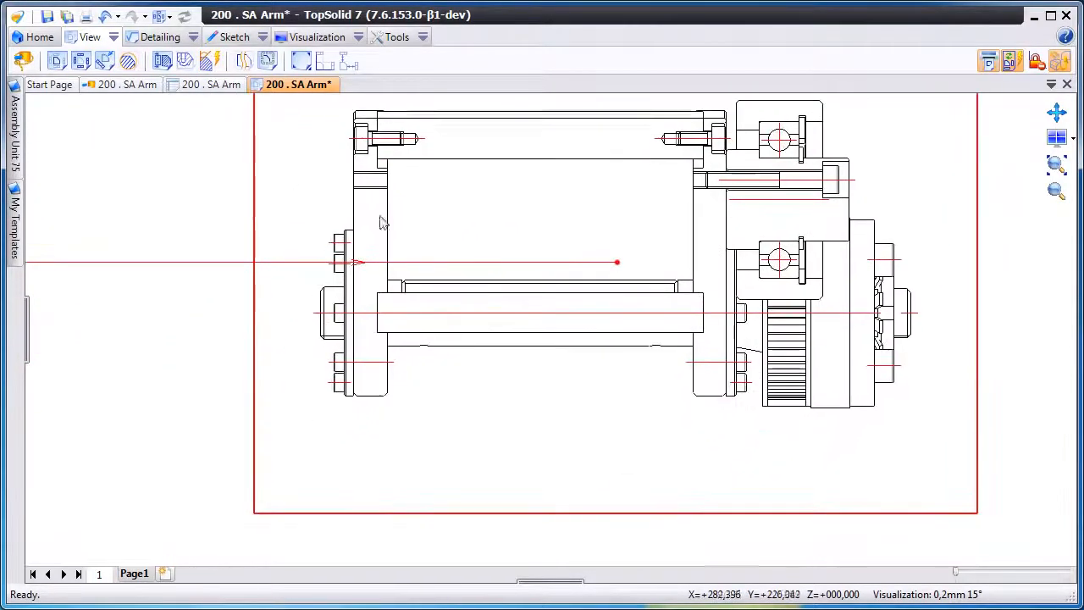
Dimension the inner distance between the two side plates and the left plate's thickness, aligning both dimensions below section A-A.
{"action": "left_click", "coordinate": [160, 37]}
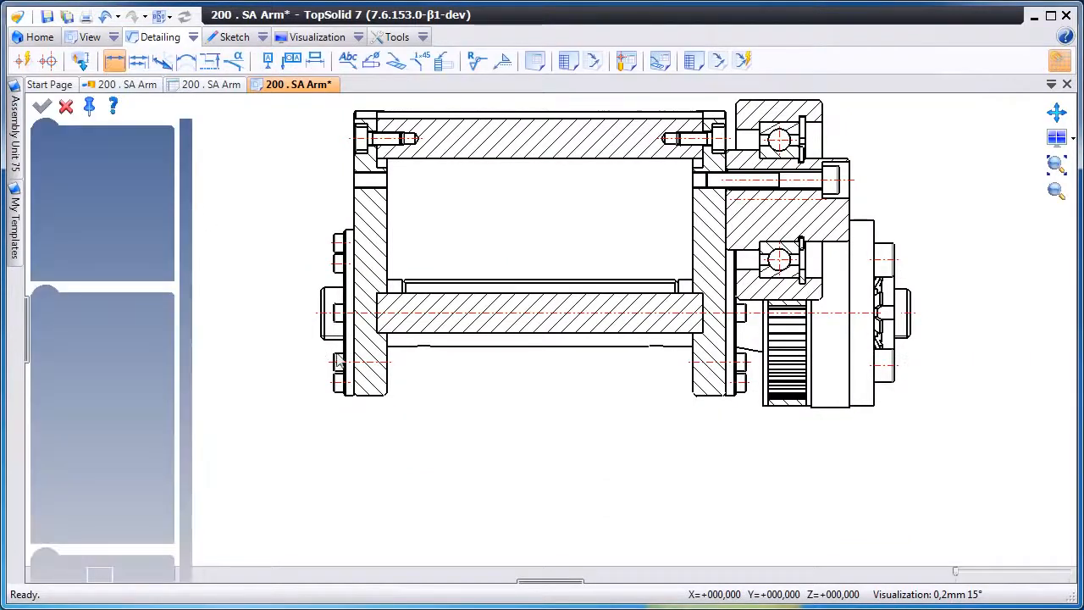
{"action": "left_click", "coordinate": [408, 379]}
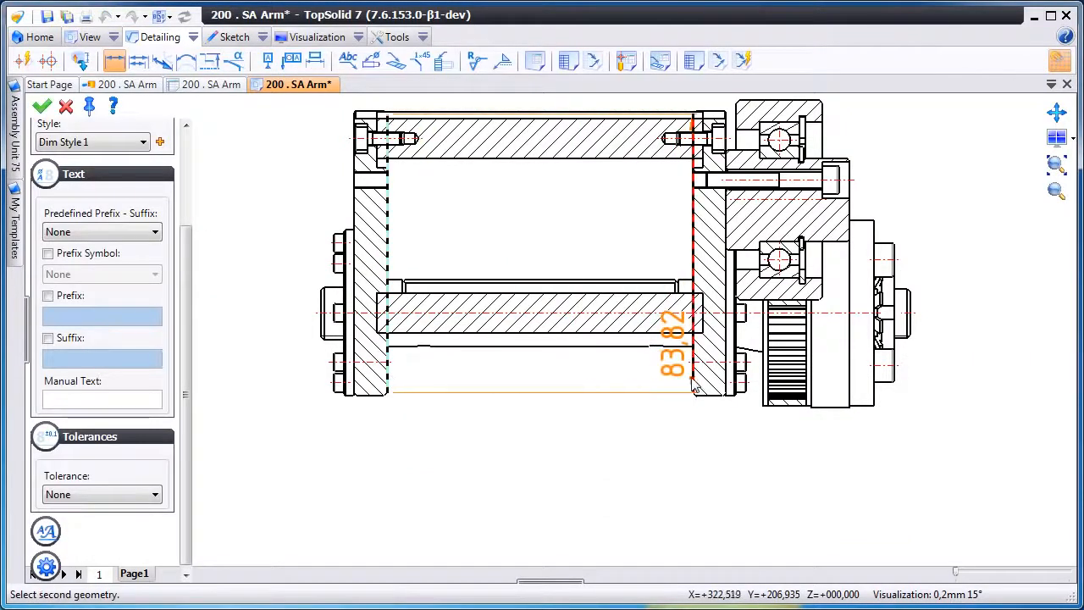
{"action": "left_click", "coordinate": [696, 382]}
{"action": "left_click", "coordinate": [555, 499]}
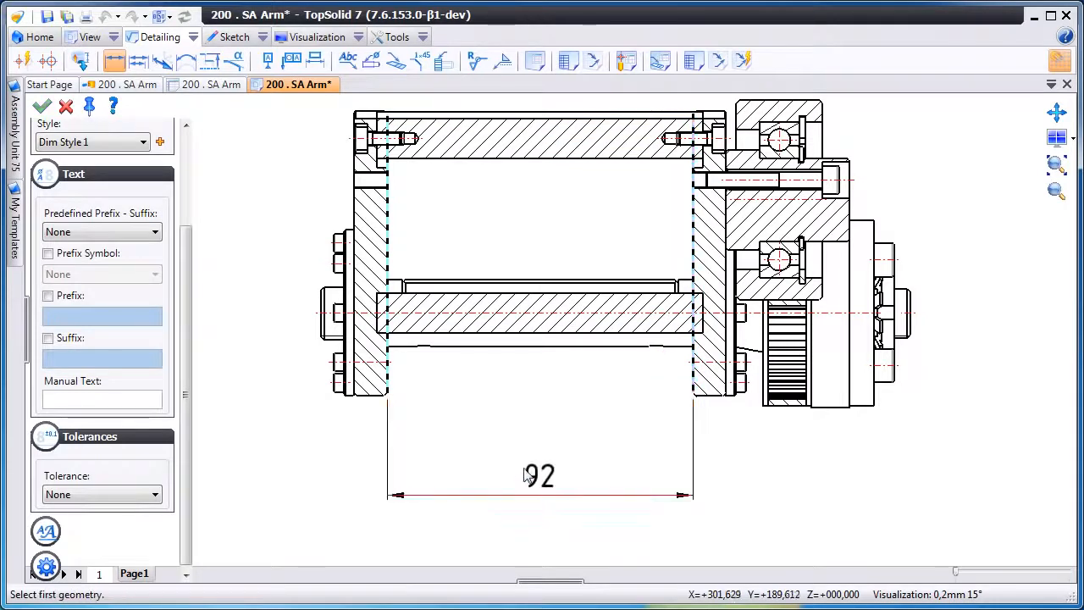
{"action": "left_click", "coordinate": [370, 382]}
{"action": "left_click", "coordinate": [356, 372]}
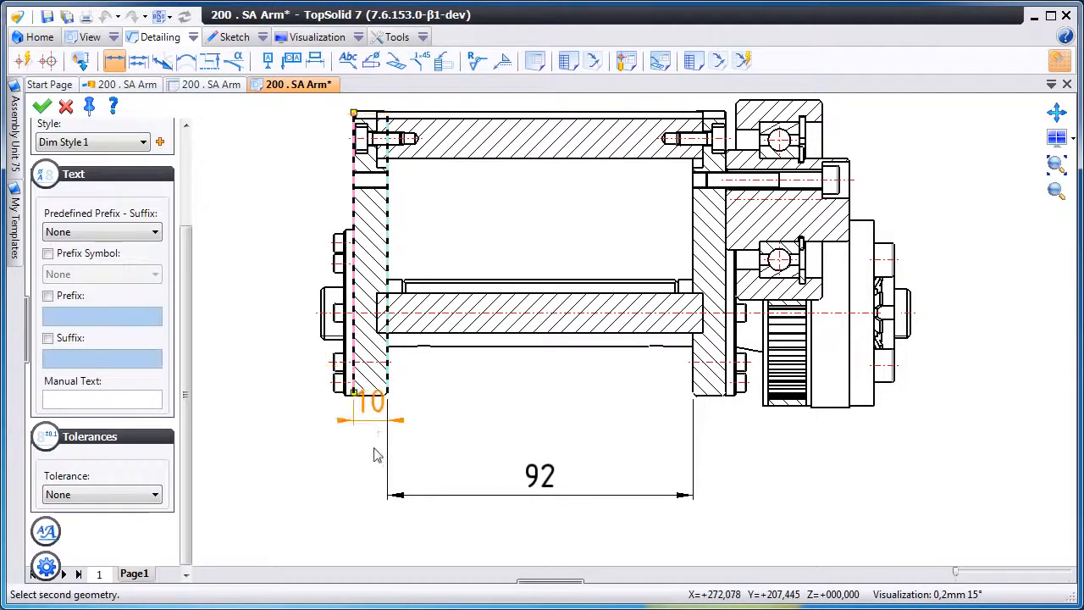
{"action": "left_click", "coordinate": [383, 501]}
{"action": "key", "text": "Escape"}
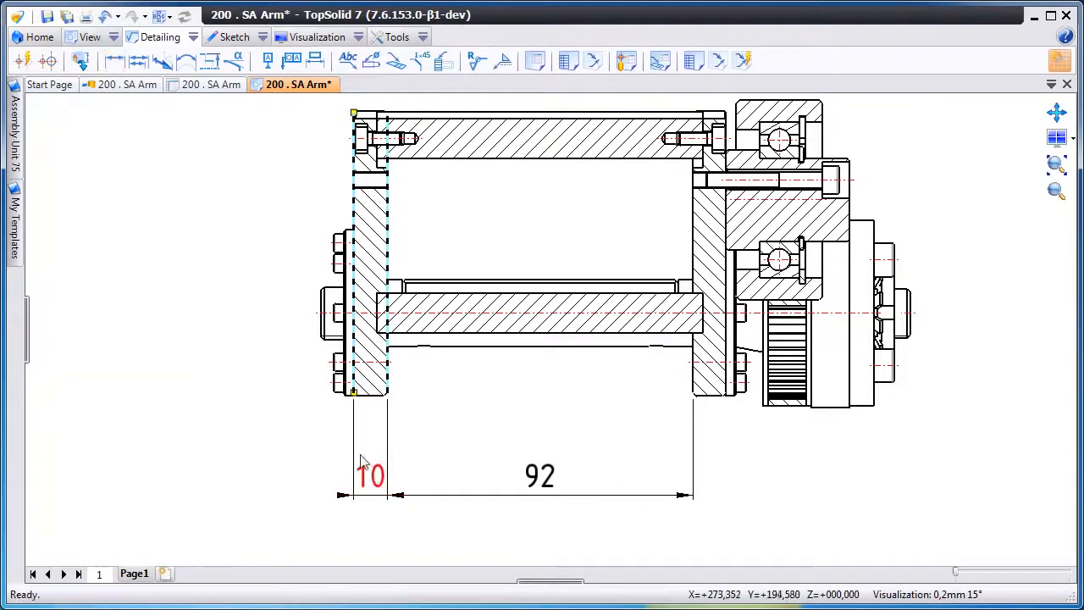
Add a jog to the outer extension line of the left plate's thickness dimension and move it farther outward.
{"action": "right_click", "coordinate": [357, 437]}
{"action": "left_click", "coordinate": [421, 523]}
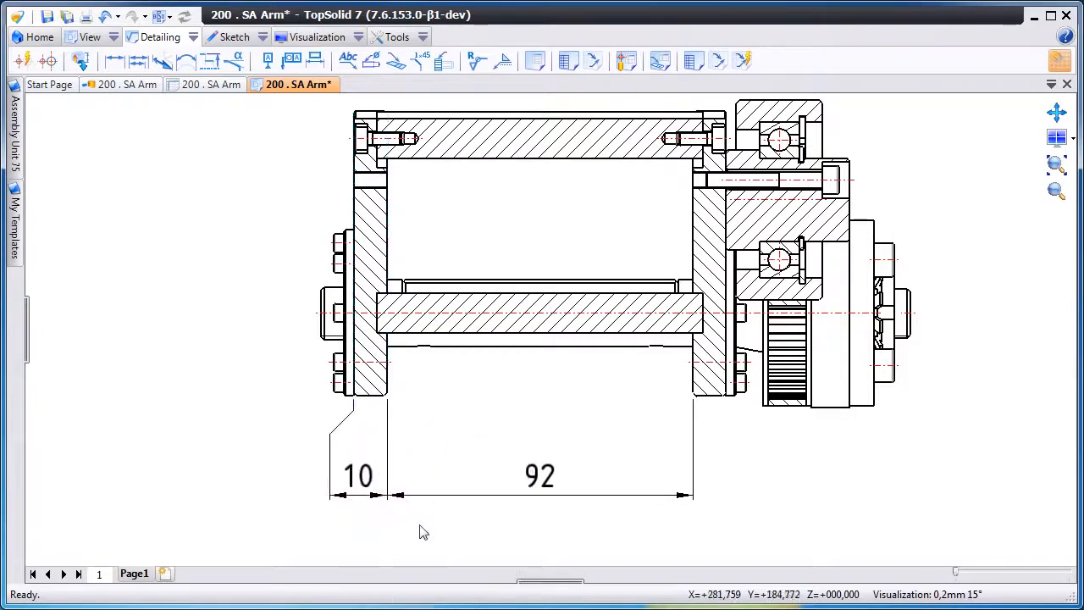
{"action": "left_click_drag", "start_coordinate": [328, 462], "coordinate": [265, 459]}
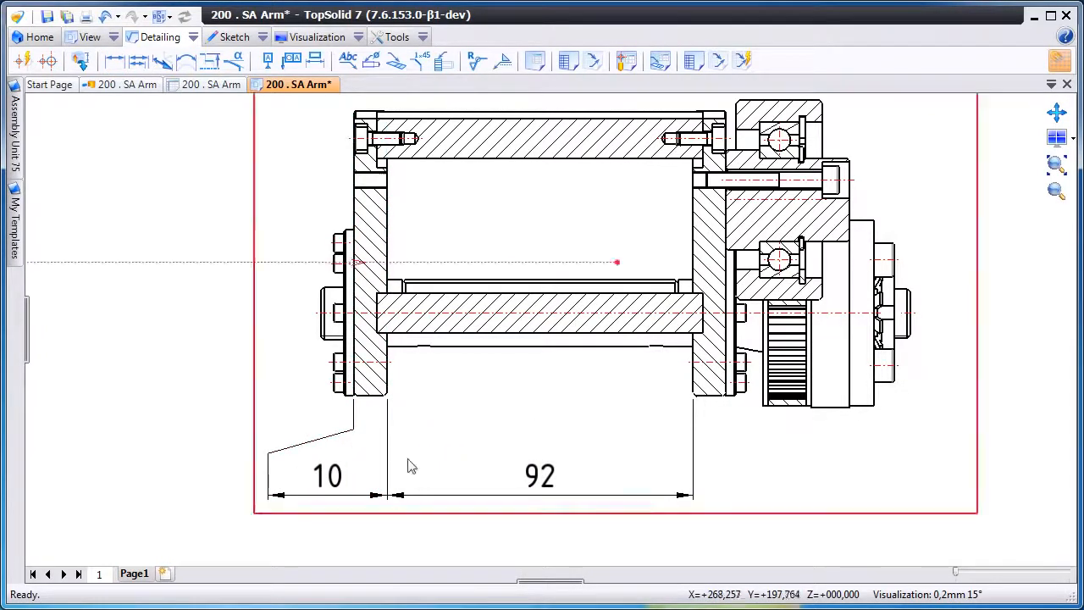
Start a local cross section on the lower projected view and sketch a closed seven-control-point spline around the belt stretcher roller.
{"action": "scroll", "coordinate": [921, 525], "scroll_direction": "down", "scroll_amount": 5}
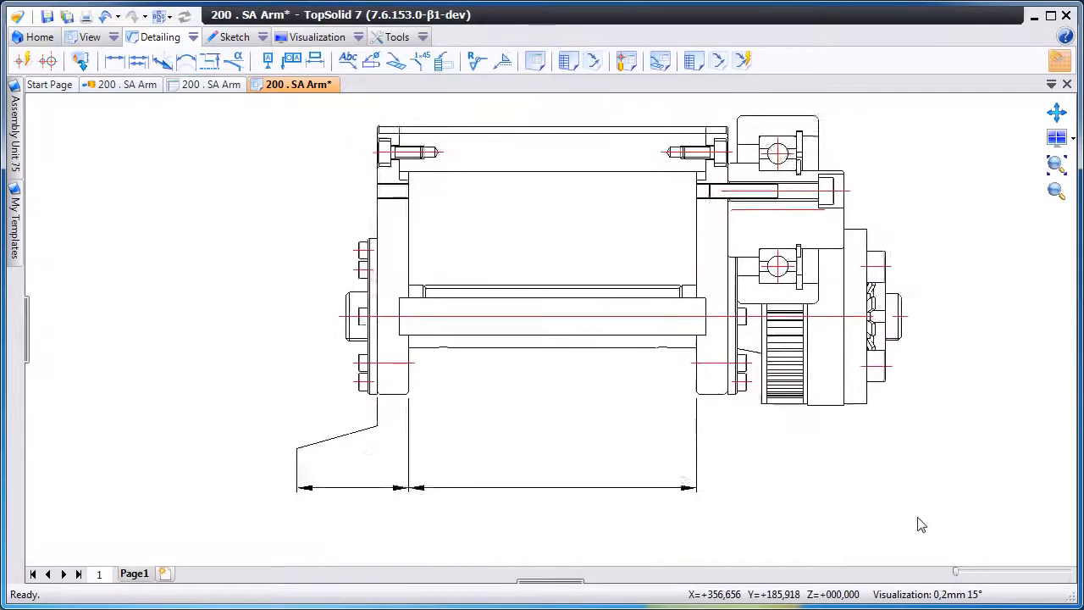
{"action": "scroll", "coordinate": [915, 518], "scroll_direction": "up", "scroll_amount": 6}
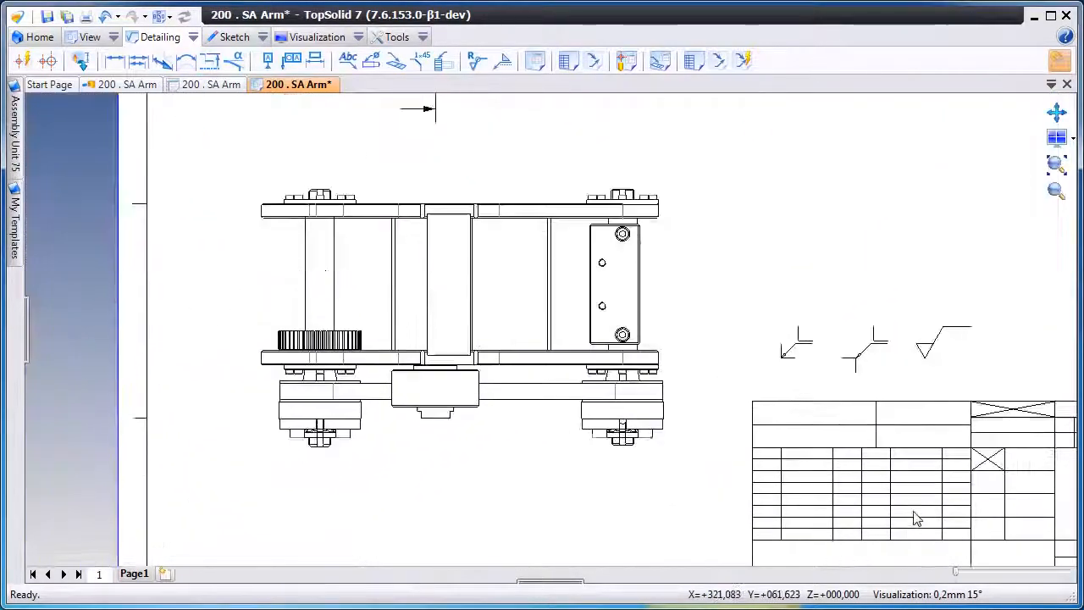
{"action": "scroll", "coordinate": [914, 518], "scroll_direction": "up", "scroll_amount": 2}
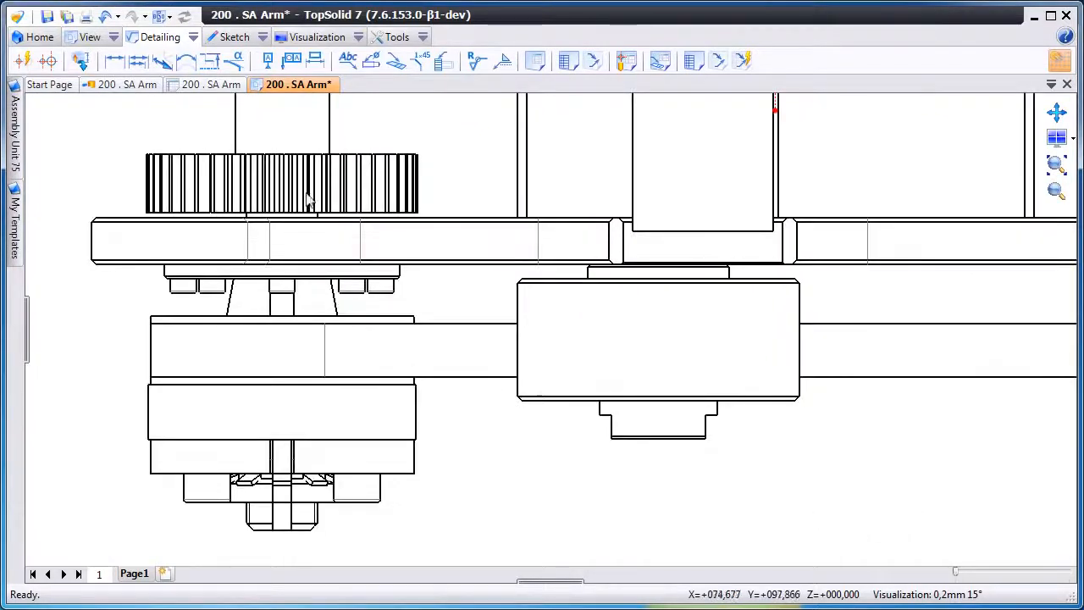
{"action": "left_click", "coordinate": [93, 38]}
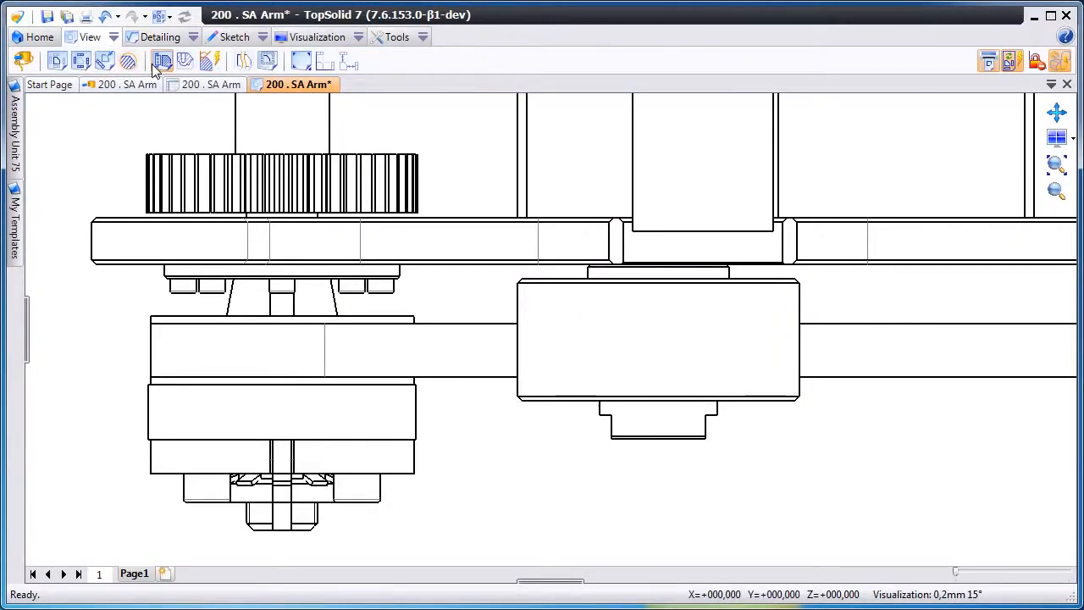
{"action": "left_click", "coordinate": [184, 61]}
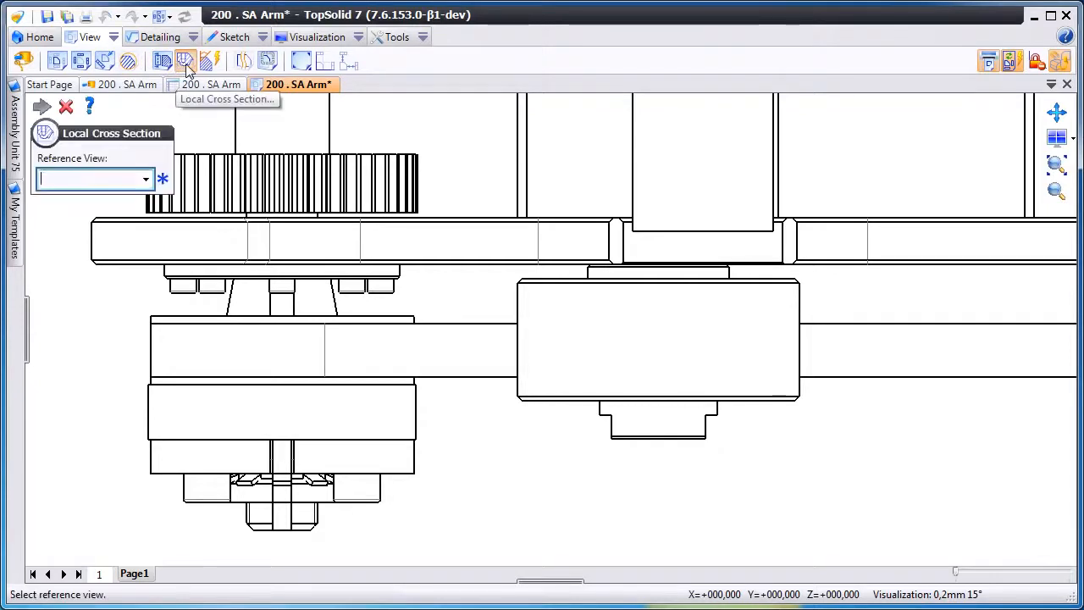
{"action": "left_click", "coordinate": [567, 336]}
{"action": "left_click", "coordinate": [576, 506]}
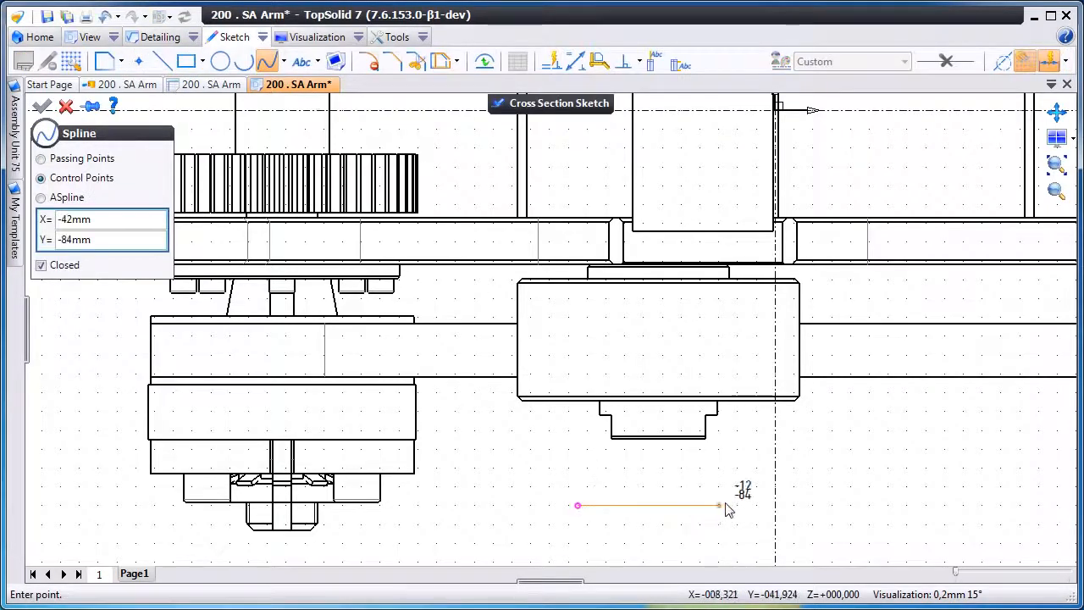
{"action": "left_click", "coordinate": [860, 355]}
{"action": "left_click", "coordinate": [746, 242]}
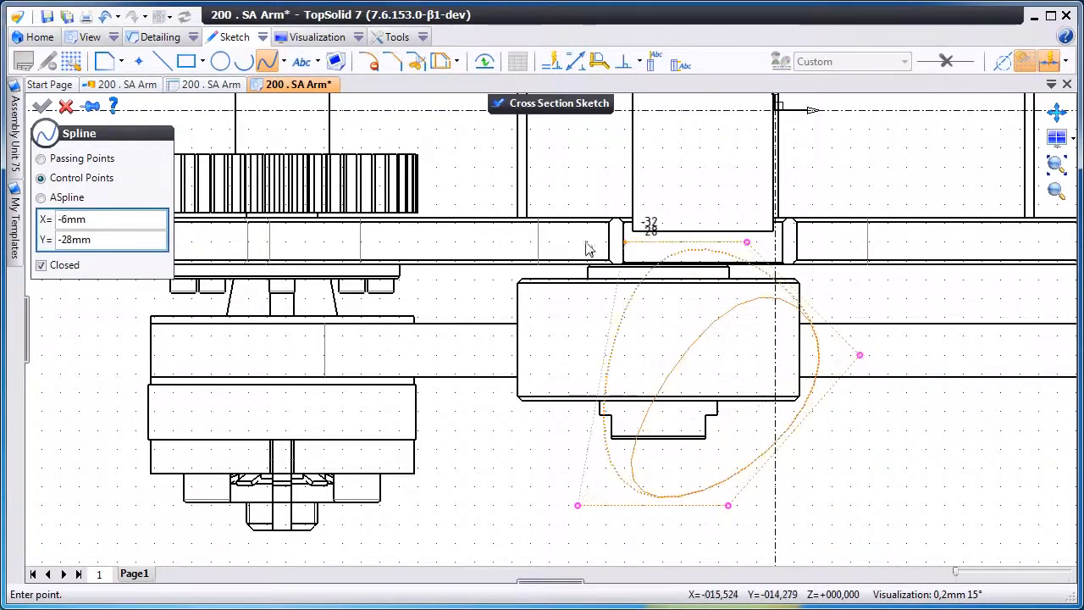
{"action": "left_click", "coordinate": [560, 232]}
{"action": "left_click", "coordinate": [447, 403]}
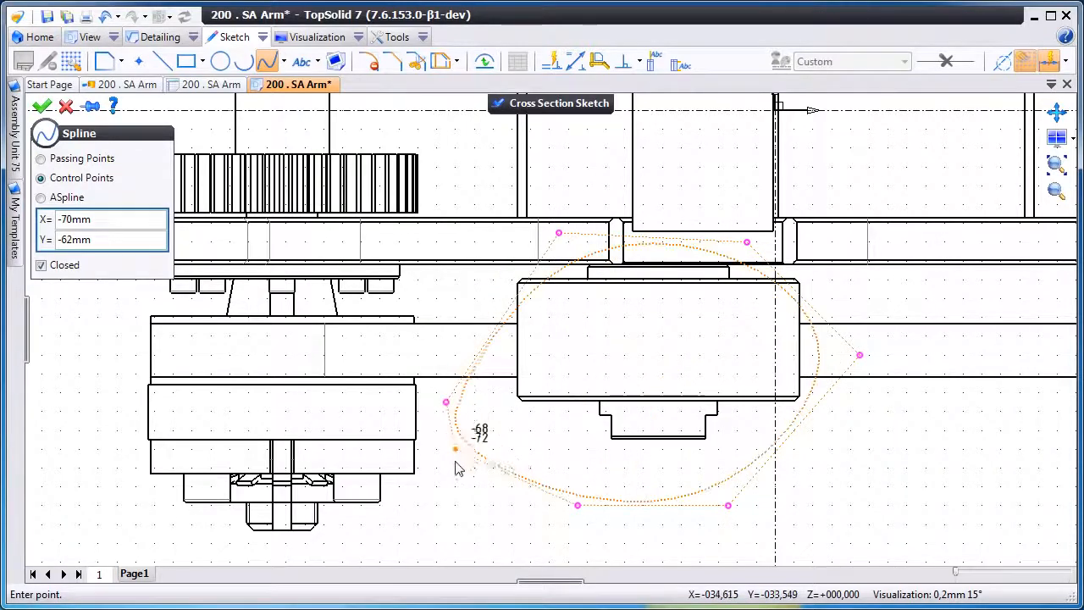
{"action": "left_click", "coordinate": [483, 468]}
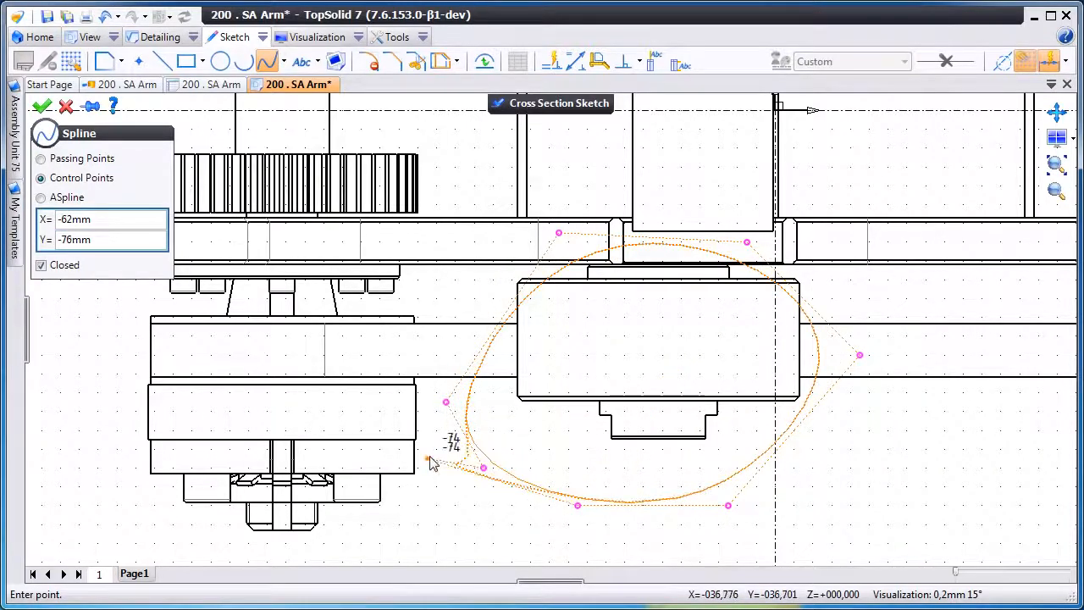
{"action": "right_click", "coordinate": [424, 450]}
{"action": "left_click", "coordinate": [439, 460]}
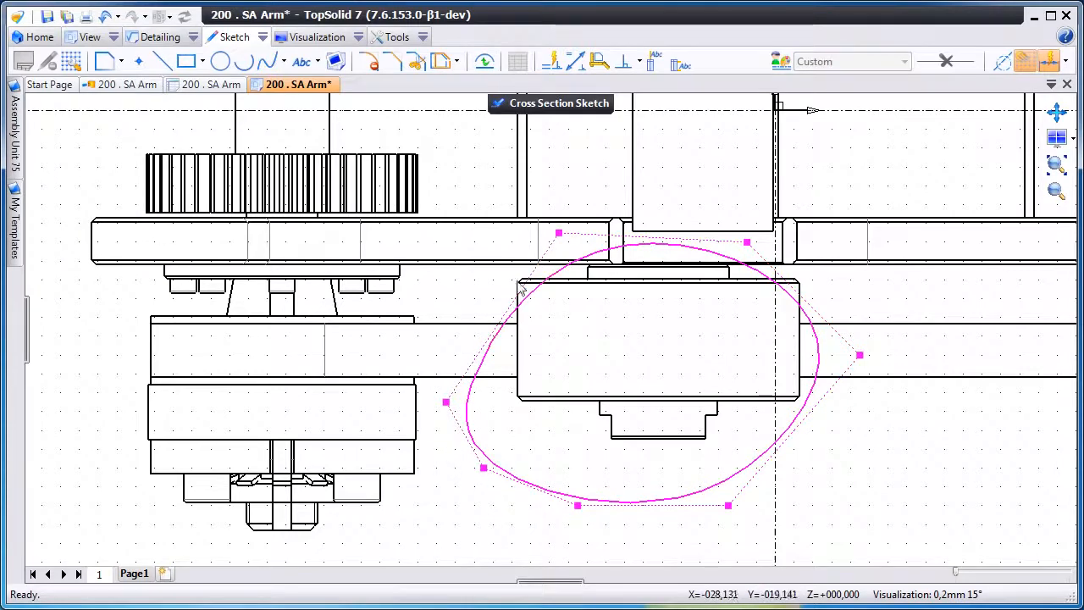
Reshape the spline by moving its two upper control points and the lower-right one outward around the roller.
{"action": "left_click_drag", "start_coordinate": [558, 232], "coordinate": [511, 184]}
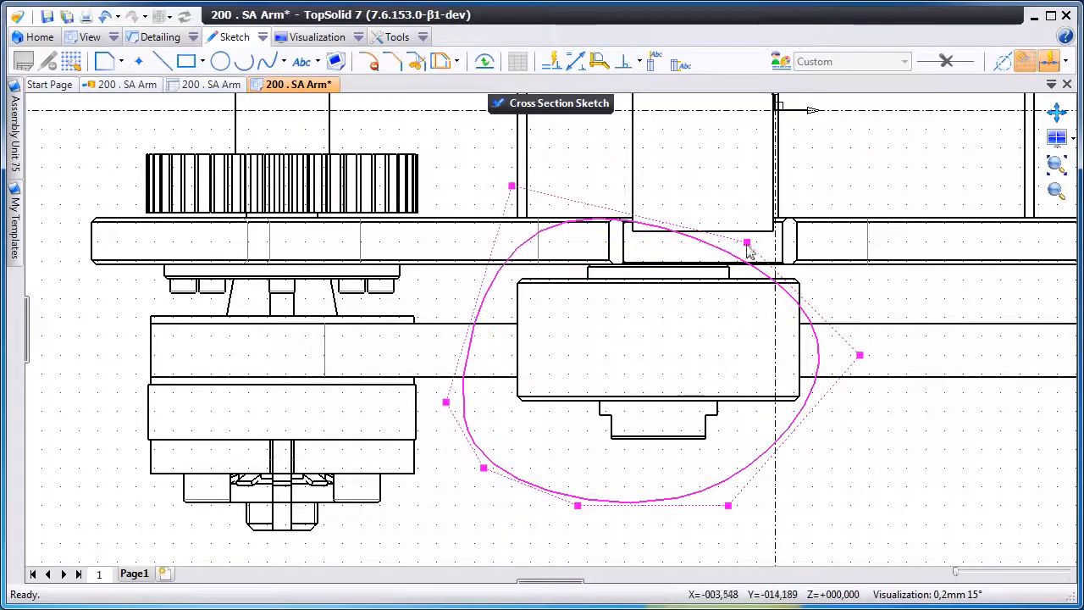
{"action": "left_click_drag", "start_coordinate": [746, 242], "coordinate": [833, 254]}
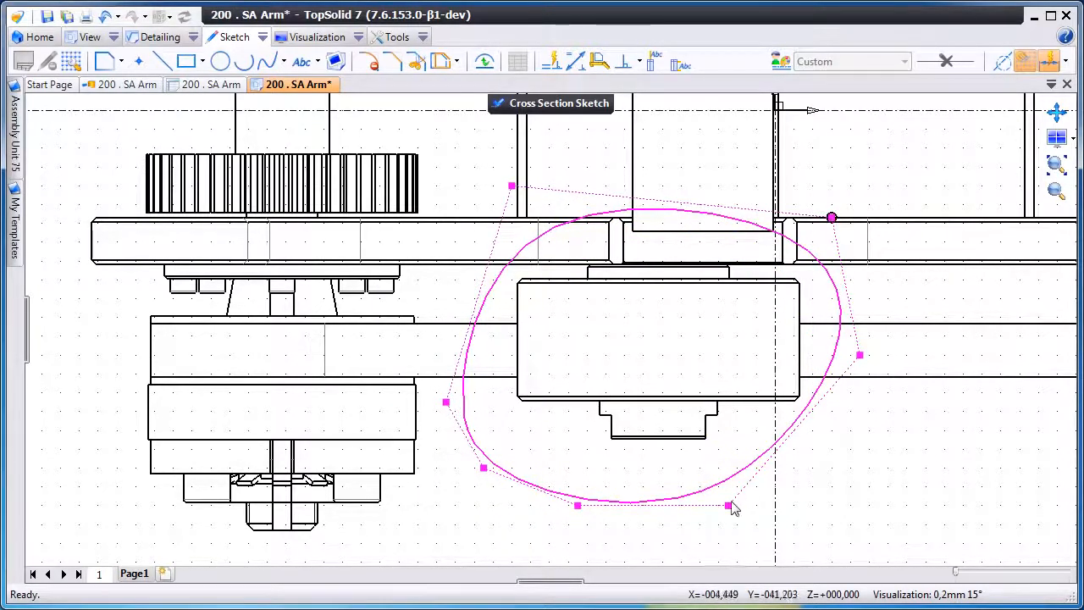
{"action": "left_click_drag", "start_coordinate": [730, 506], "coordinate": [746, 524]}
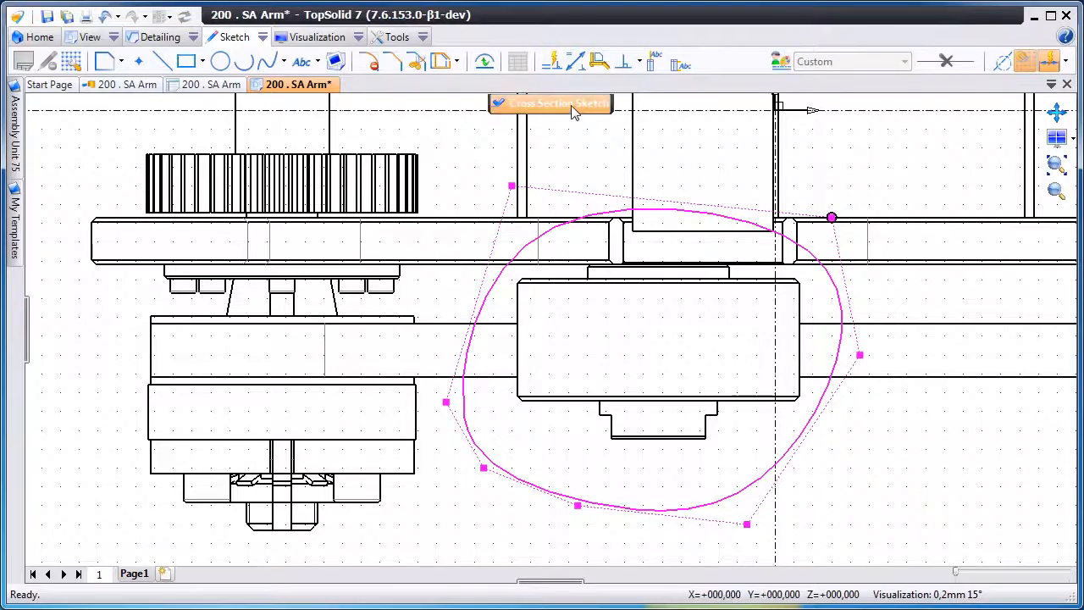
Finish the boundary sketch and create the local cross section with the roller's left outer edge as depth geometry and 0 mm extra depth.
{"action": "left_click", "coordinate": [574, 105]}
{"action": "left_click", "coordinate": [520, 356]}
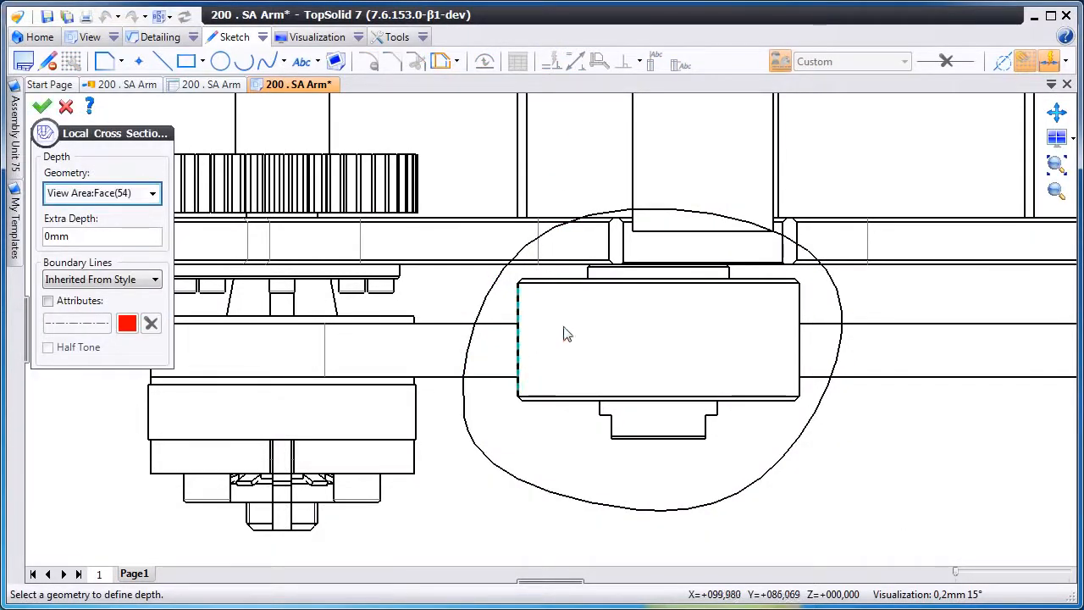
{"action": "right_click", "coordinate": [563, 326]}
{"action": "left_click", "coordinate": [569, 329]}
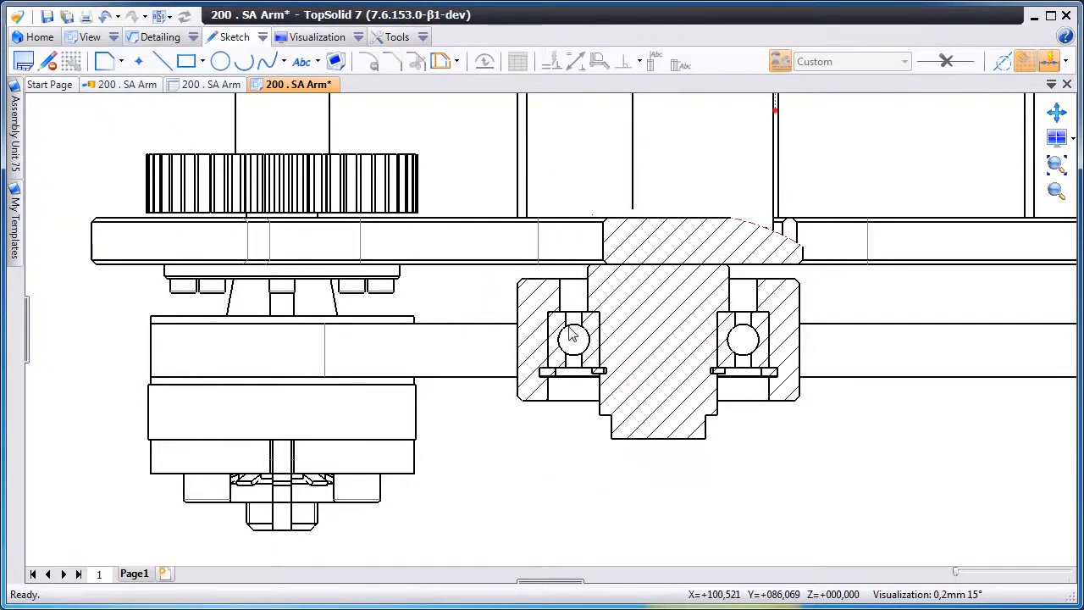
Add an exception to the sectioned view that sets the Excentric part of 400 . SA Belt Strecther to Don't Cut.
{"action": "scroll", "coordinate": [419, 188], "scroll_direction": "up", "scroll_amount": 3}
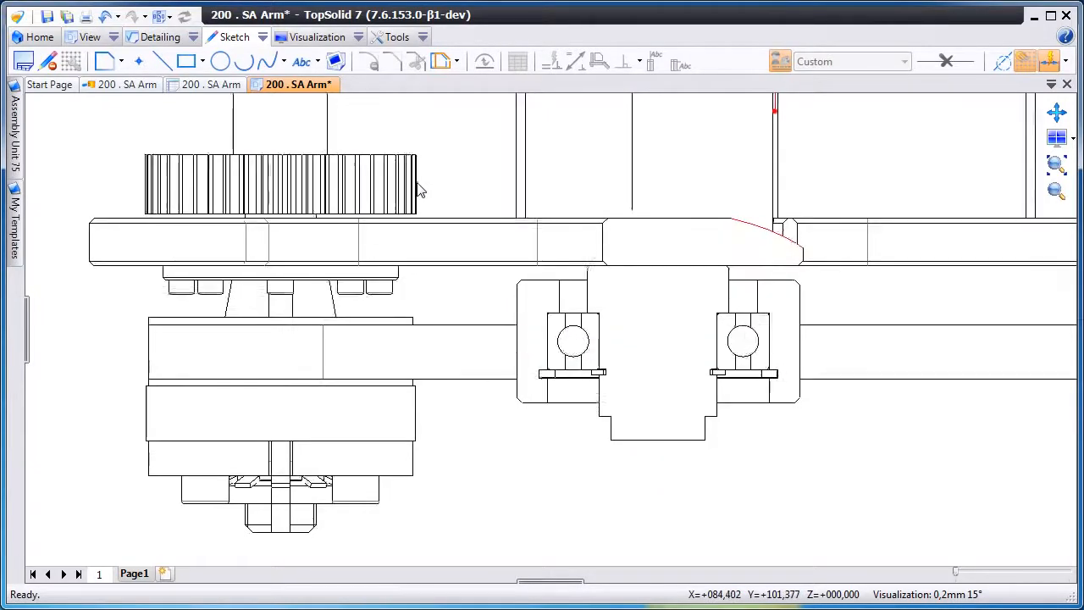
{"action": "right_click", "coordinate": [541, 111]}
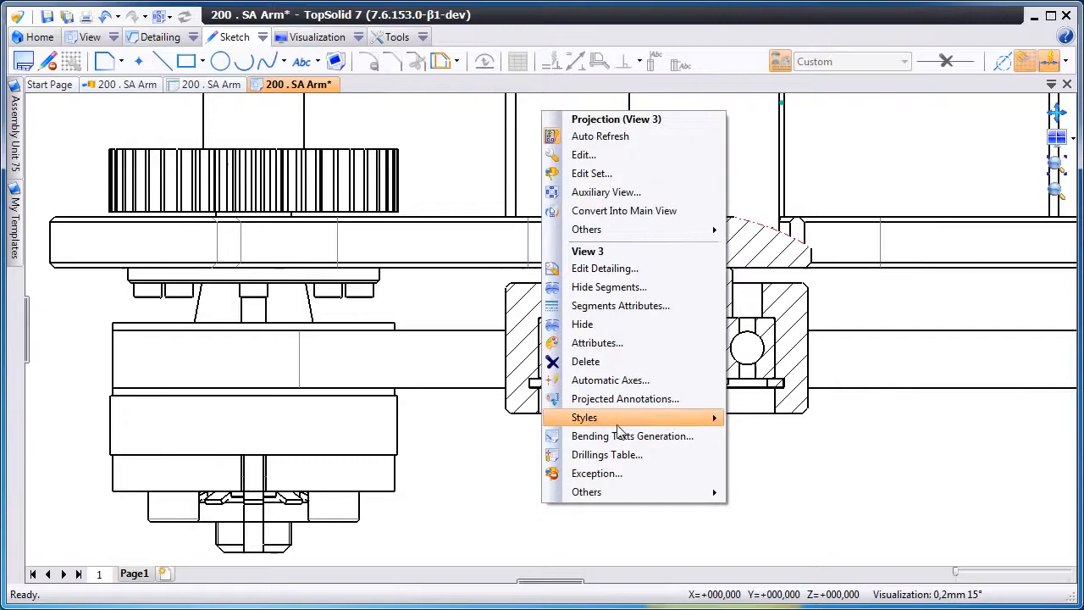
{"action": "left_click", "coordinate": [623, 473]}
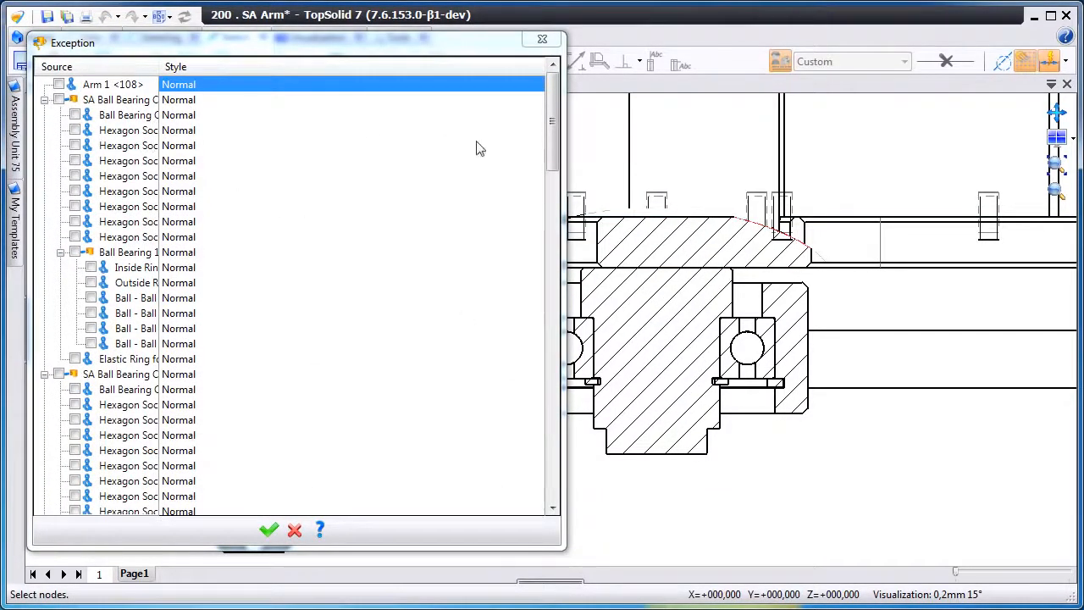
{"action": "left_click_drag", "start_coordinate": [552, 148], "coordinate": [554, 462]}
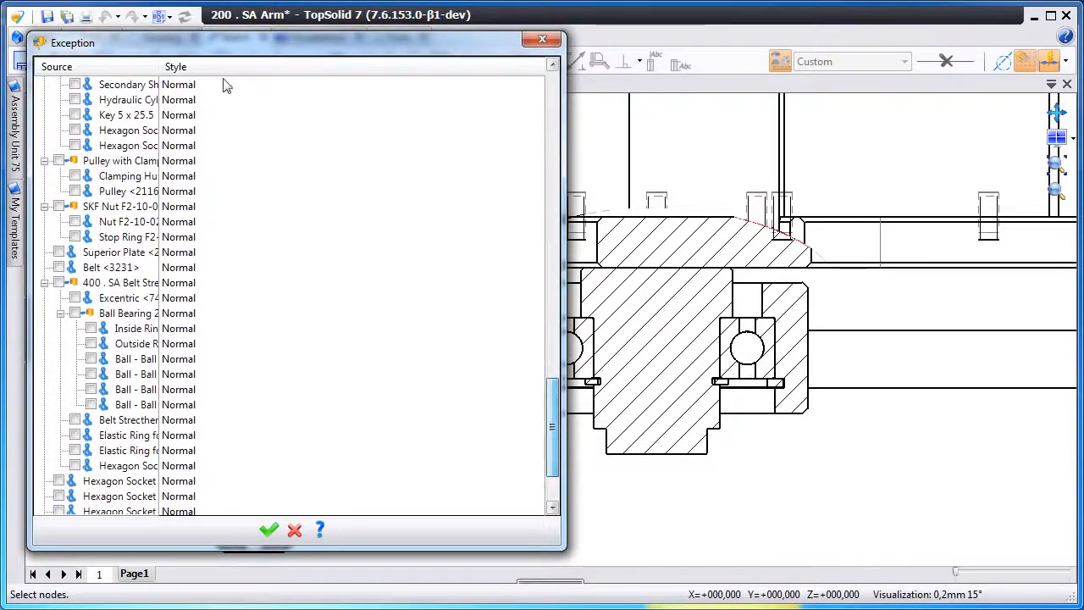
{"action": "left_click_drag", "start_coordinate": [173, 67], "coordinate": [289, 67]}
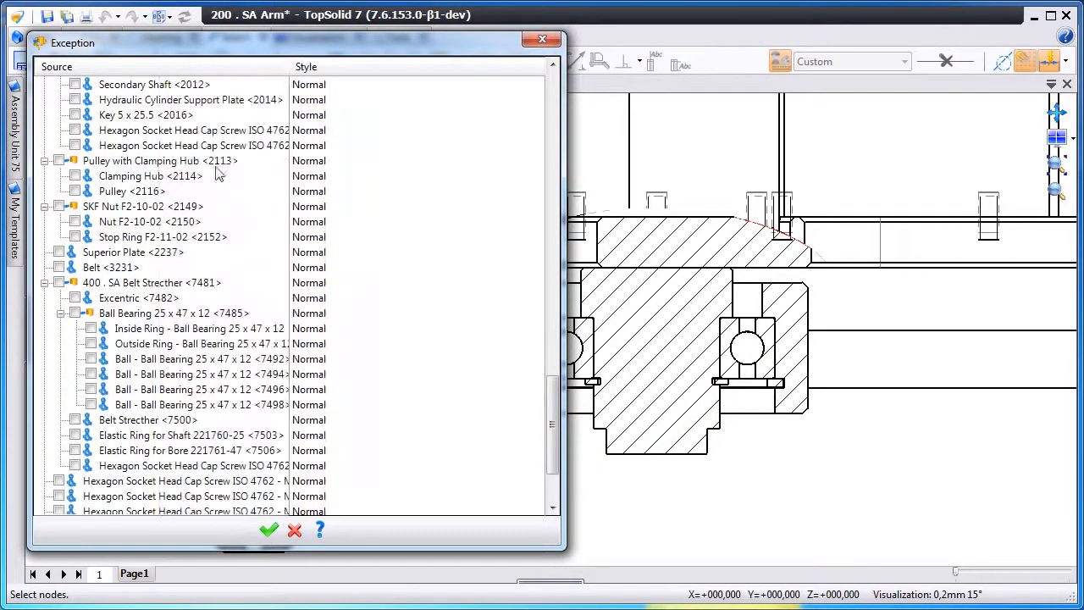
{"action": "left_click", "coordinate": [172, 286]}
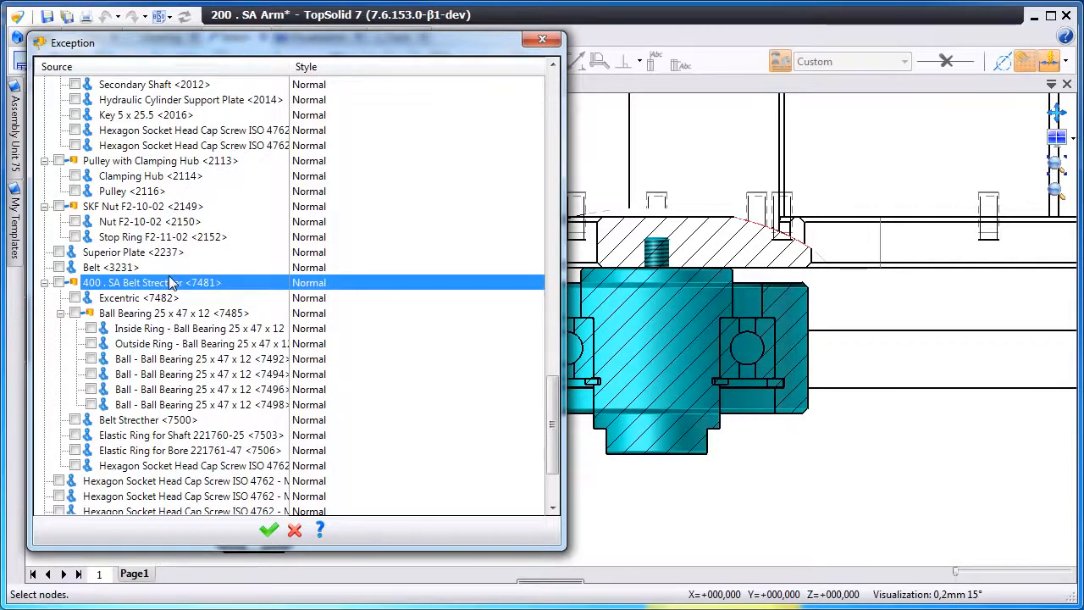
{"action": "key", "text": "Down"}
{"action": "key", "text": "Down"}
{"action": "key", "text": "Up"}
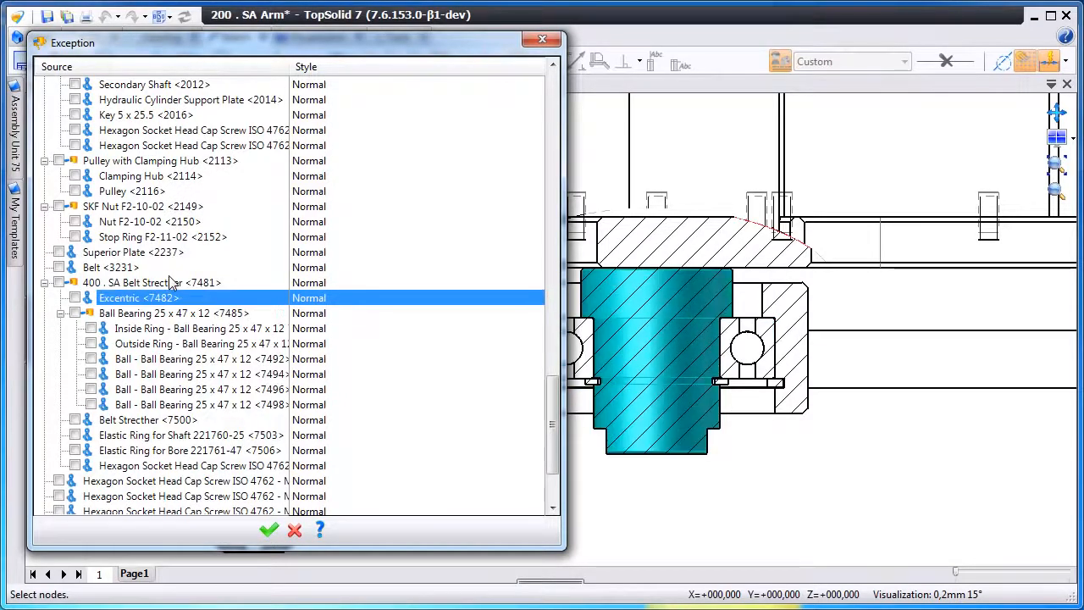
{"action": "left_click", "coordinate": [344, 307]}
{"action": "left_click", "coordinate": [345, 299]}
{"action": "left_click", "coordinate": [343, 331]}
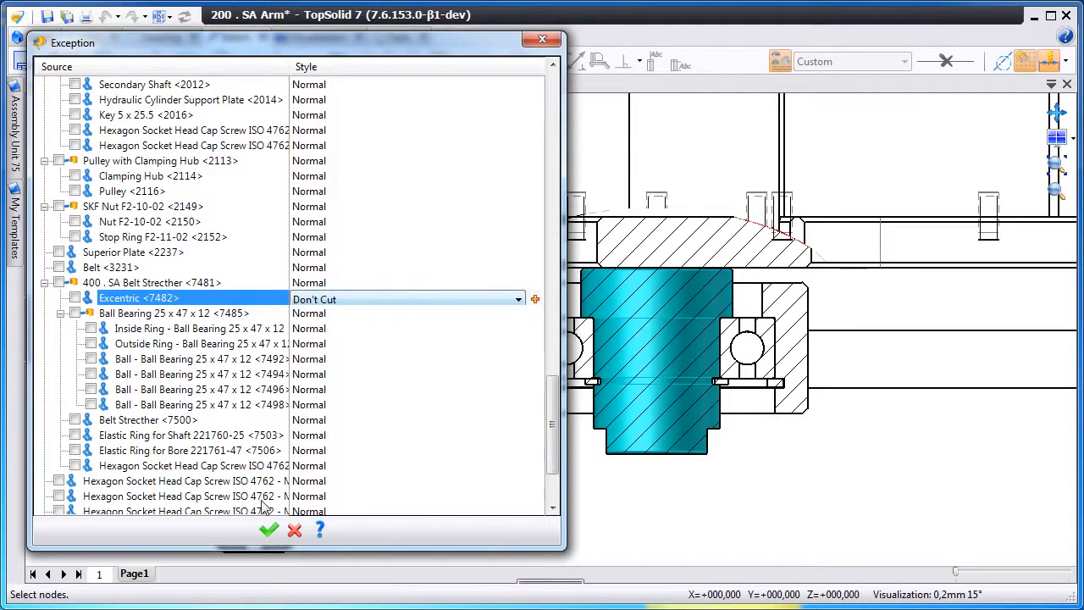
{"action": "left_click", "coordinate": [270, 531]}
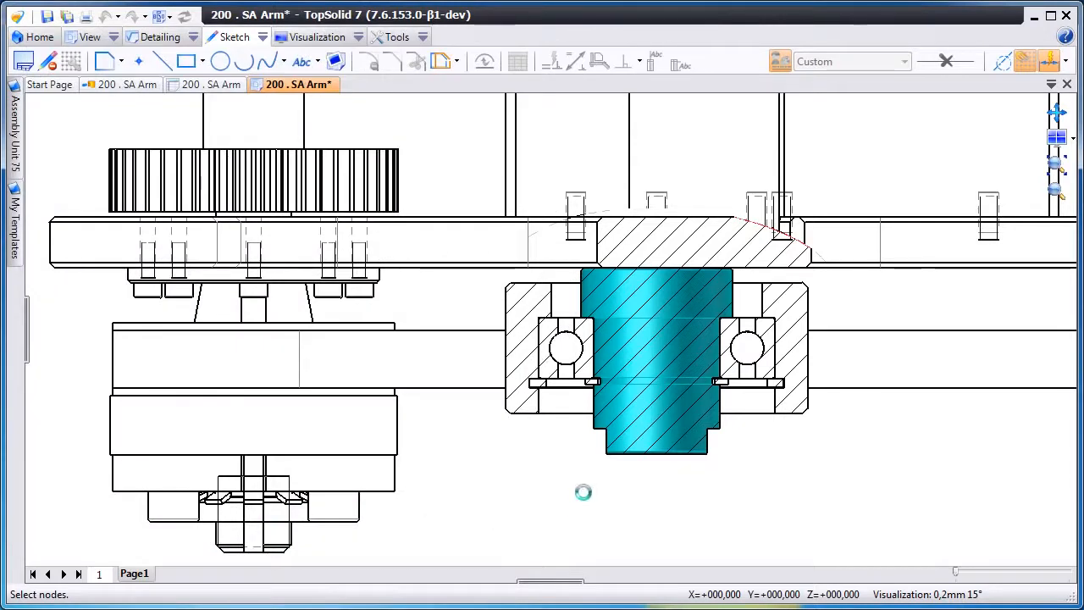
Add single-element manual axes to both bearing balls in the local cross section.
{"action": "scroll", "coordinate": [586, 501], "scroll_direction": "up", "scroll_amount": 3}
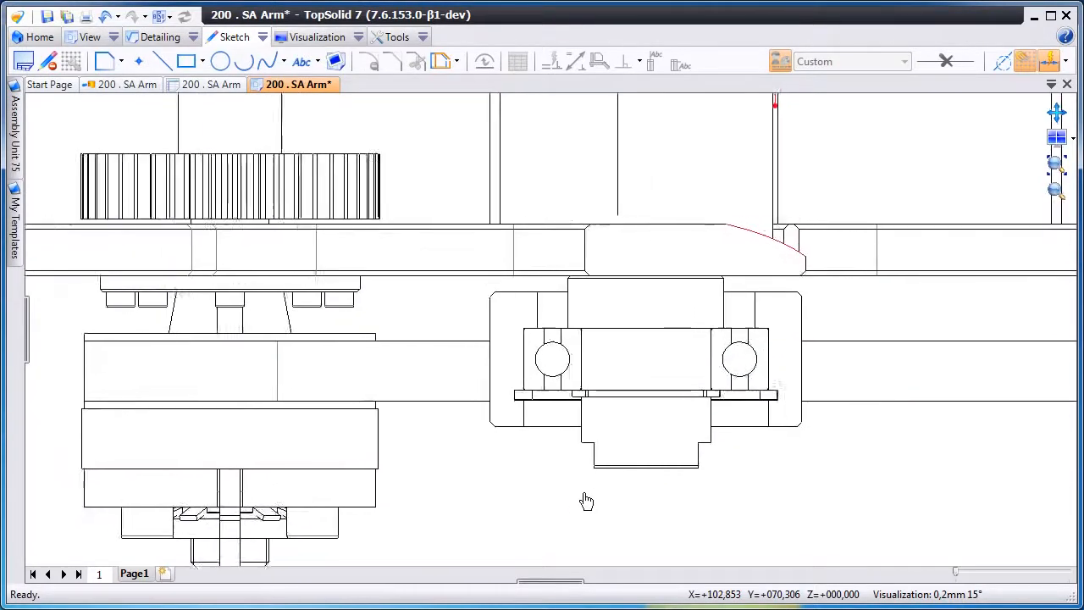
{"action": "scroll", "coordinate": [675, 504], "scroll_direction": "up", "scroll_amount": 1}
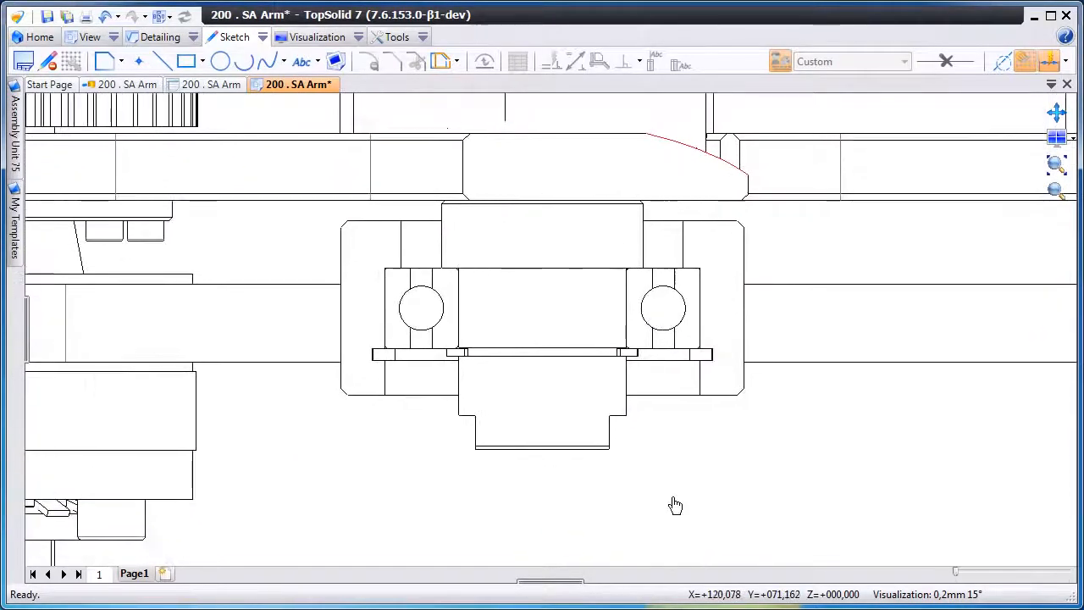
{"action": "left_click", "coordinate": [158, 40]}
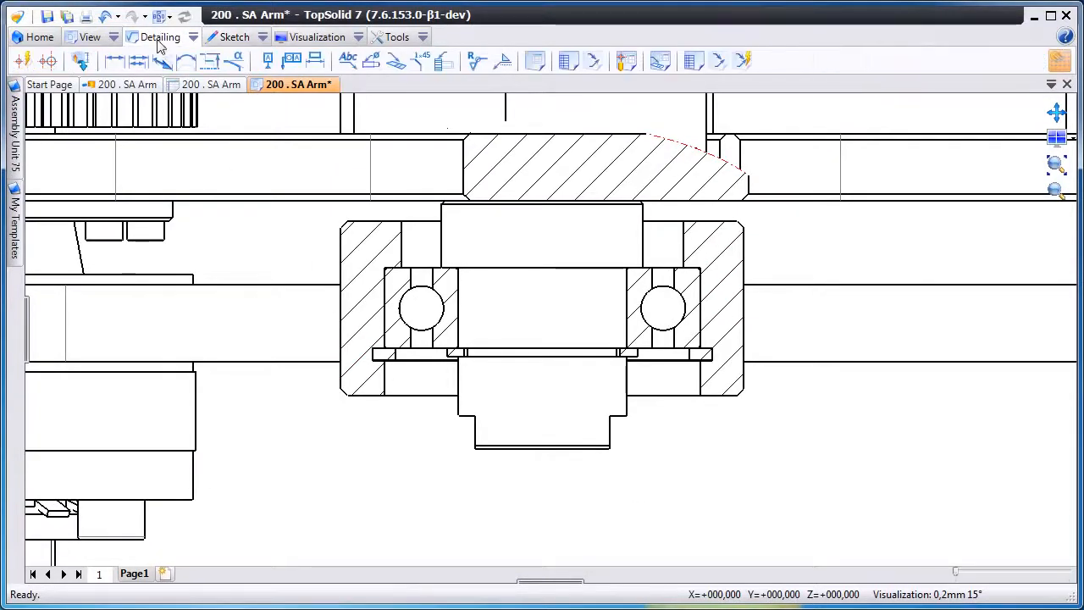
{"action": "left_click", "coordinate": [50, 62]}
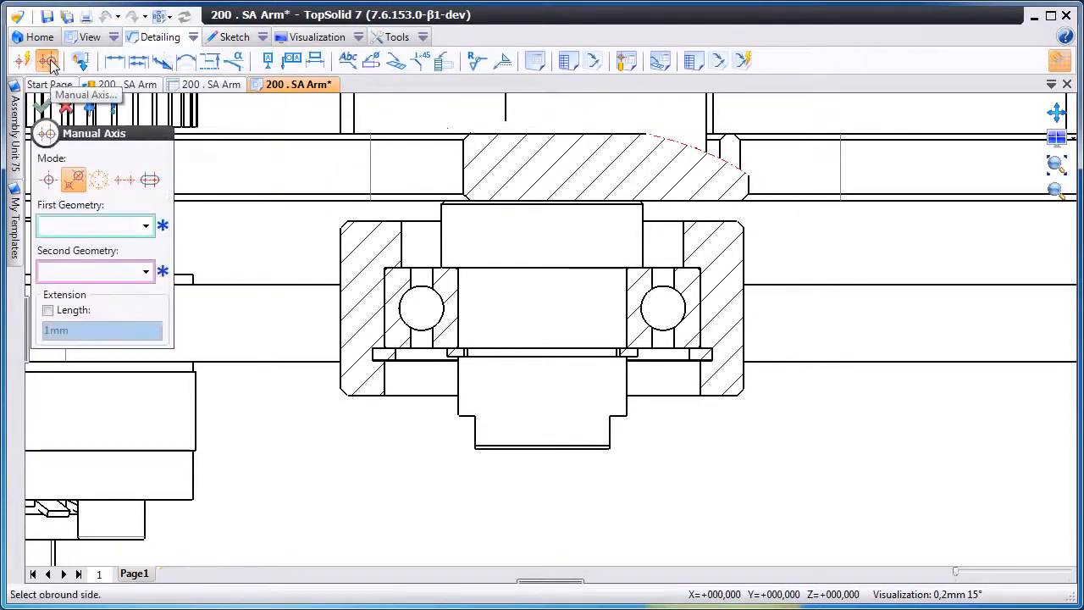
{"action": "left_click", "coordinate": [48, 179]}
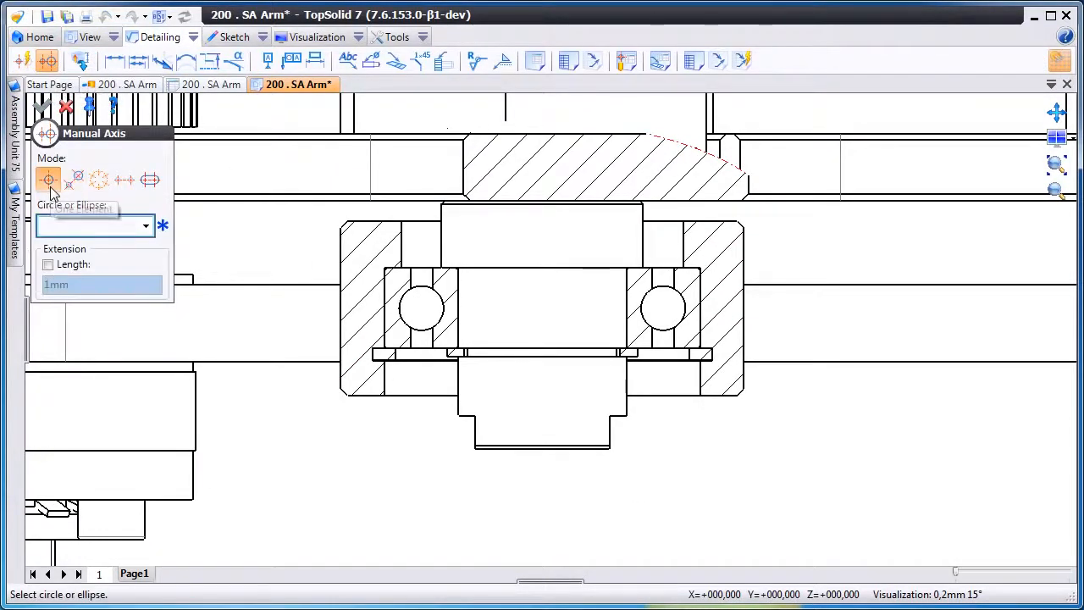
{"action": "left_click", "coordinate": [416, 292]}
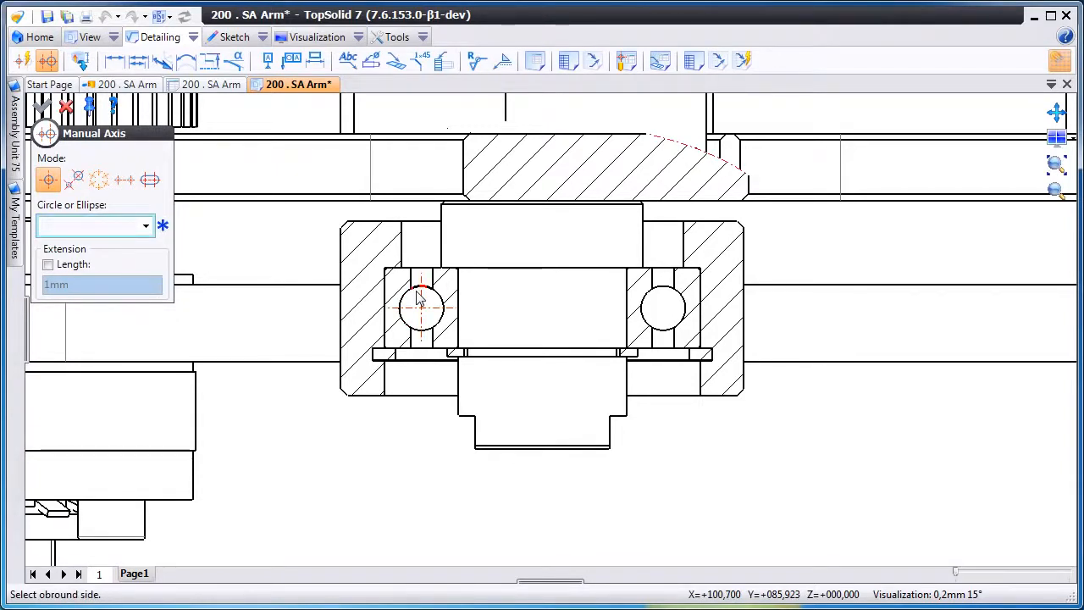
{"action": "left_click", "coordinate": [659, 334]}
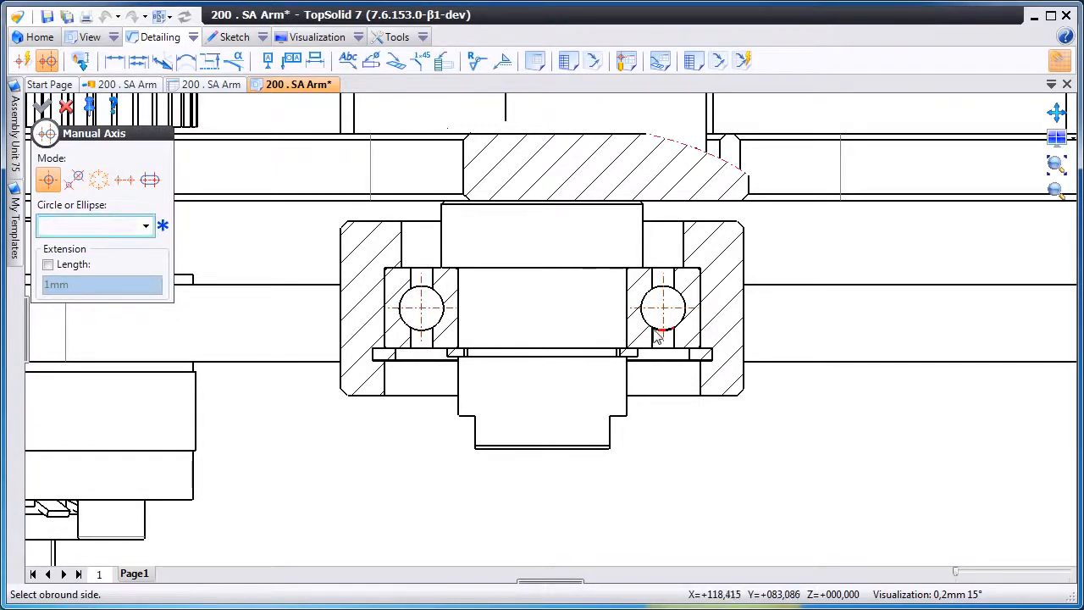
Add a two-element manual axis midway between the roller's left and right outer edges.
{"action": "left_click", "coordinate": [77, 178]}
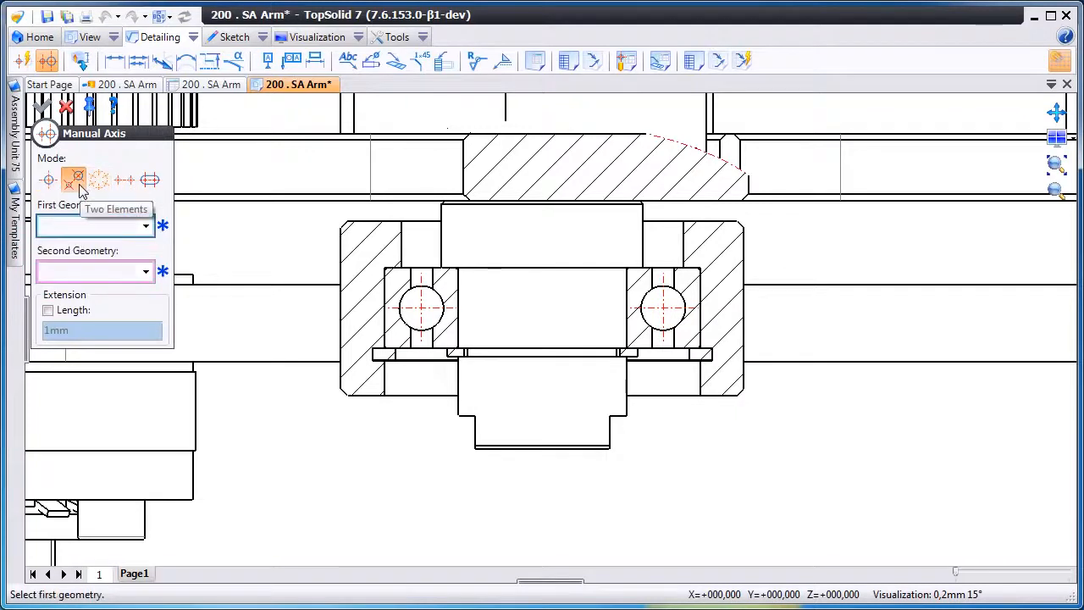
{"action": "left_click", "coordinate": [341, 311]}
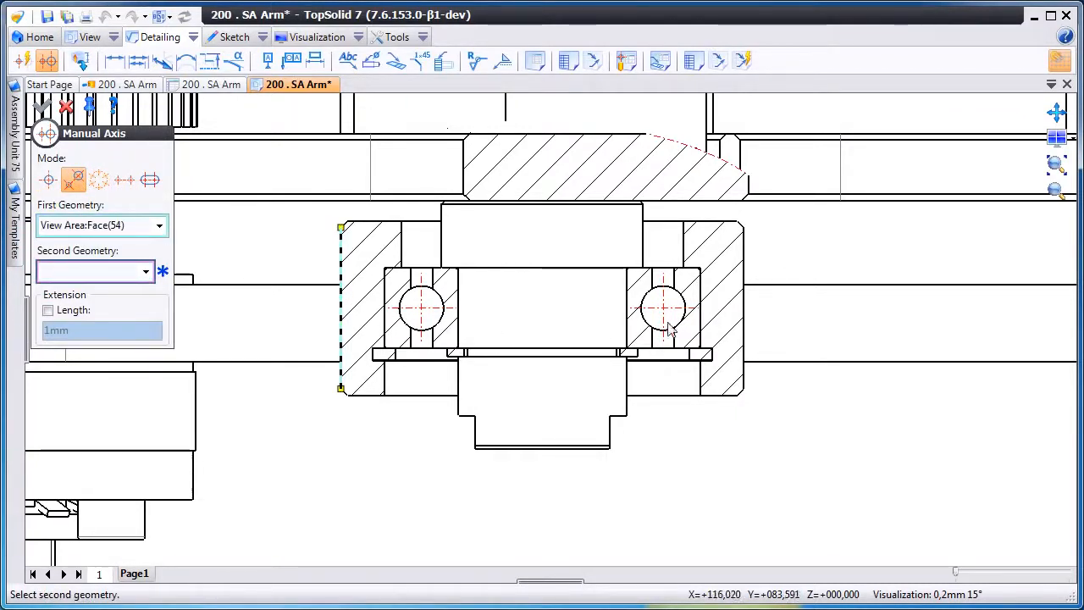
{"action": "left_click", "coordinate": [750, 333]}
{"action": "key", "text": "Escape"}
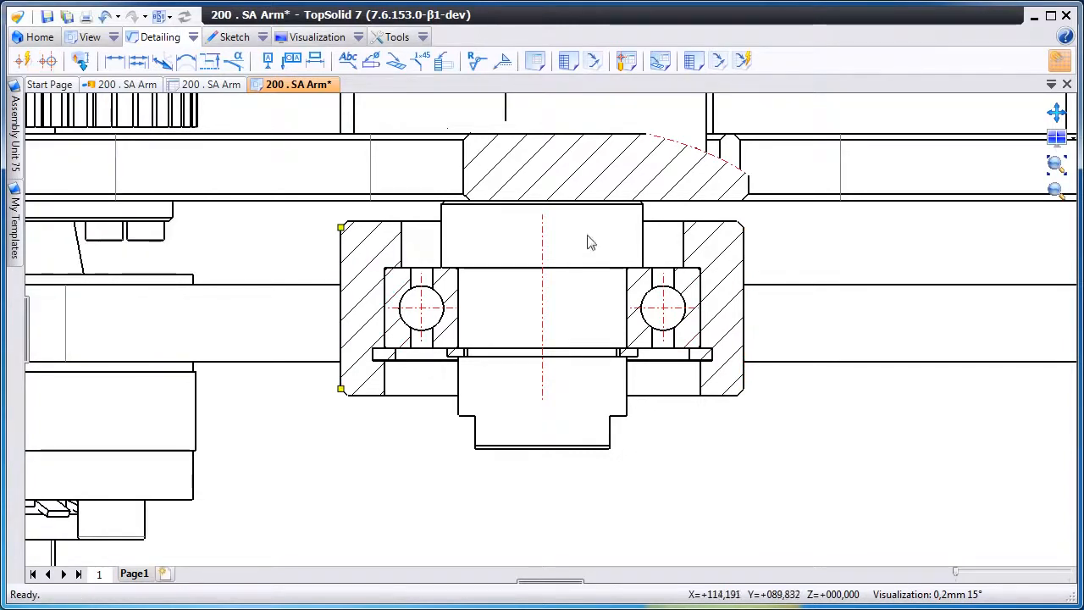
Extend the roller's vertical centre axis up to the shaft's top edge and down to its bottom edge.
{"action": "right_click", "coordinate": [543, 222]}
{"action": "left_click", "coordinate": [615, 279]}
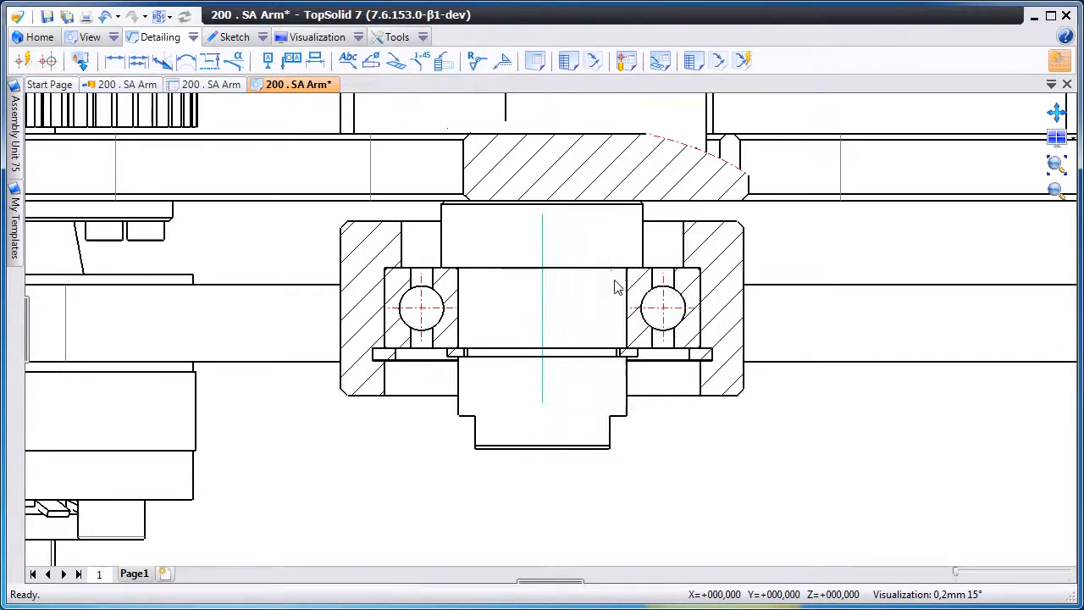
{"action": "left_click", "coordinate": [573, 202]}
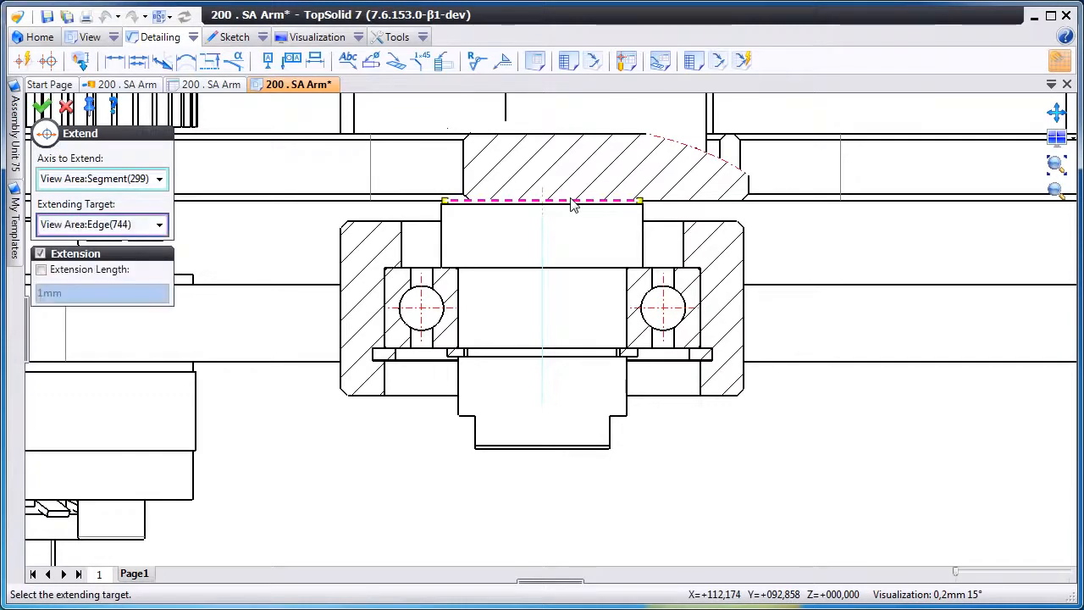
{"action": "right_click", "coordinate": [511, 238]}
{"action": "left_click", "coordinate": [516, 238]}
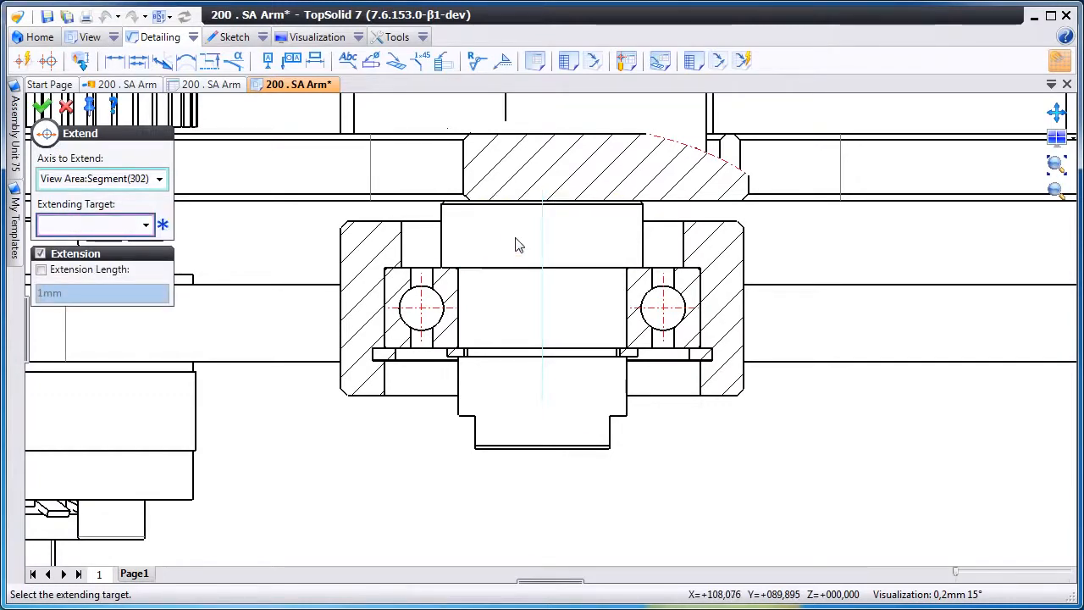
{"action": "left_click", "coordinate": [547, 449]}
{"action": "right_click", "coordinate": [593, 483]}
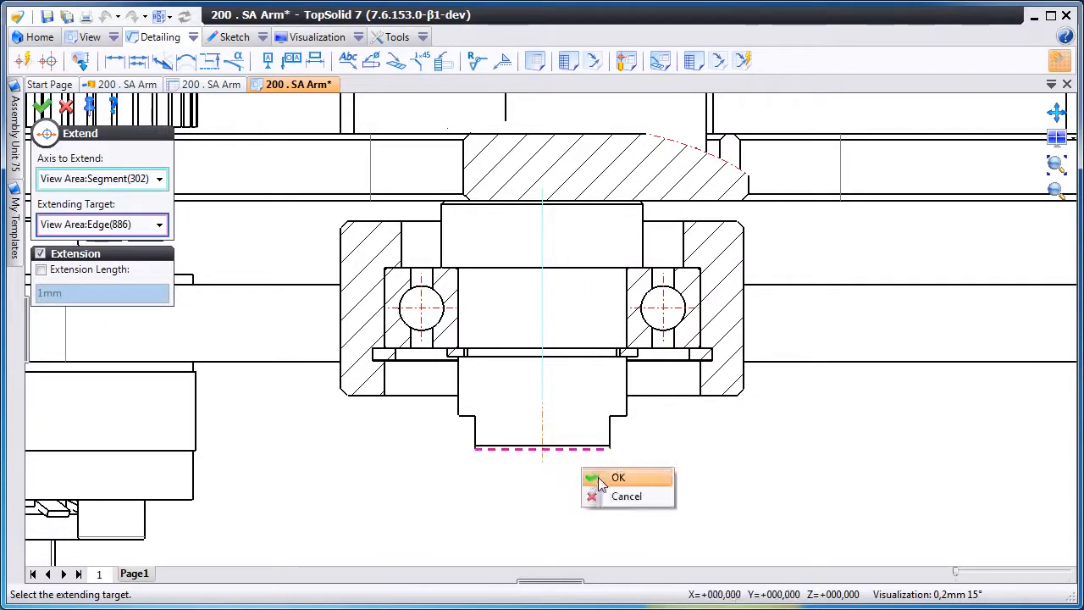
{"action": "left_click", "coordinate": [602, 484]}
{"action": "key", "text": "Escape"}
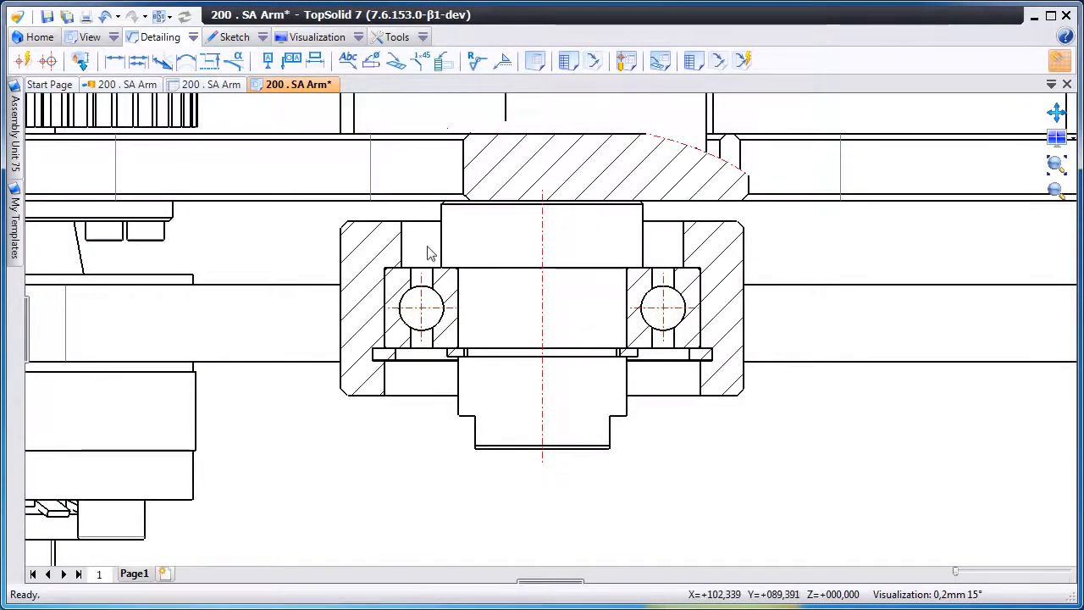
Override the hatching display of the sectioned roller part with 1 mm spacing and -45° orientation.
{"action": "right_click", "coordinate": [375, 241]}
{"action": "left_click", "coordinate": [416, 266]}
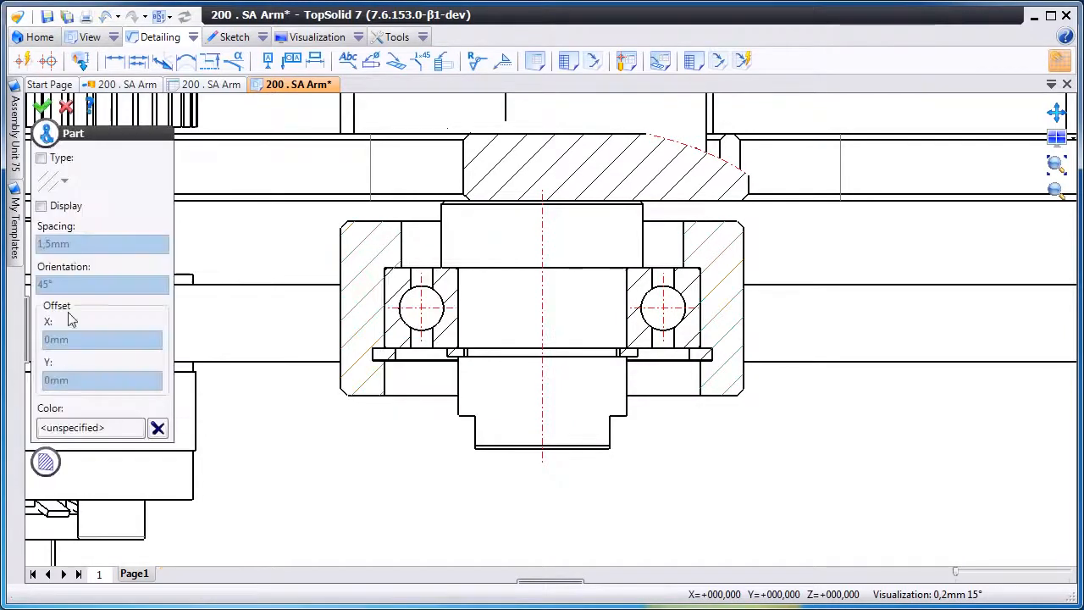
{"action": "left_click", "coordinate": [73, 206]}
{"action": "left_click", "coordinate": [85, 243]}
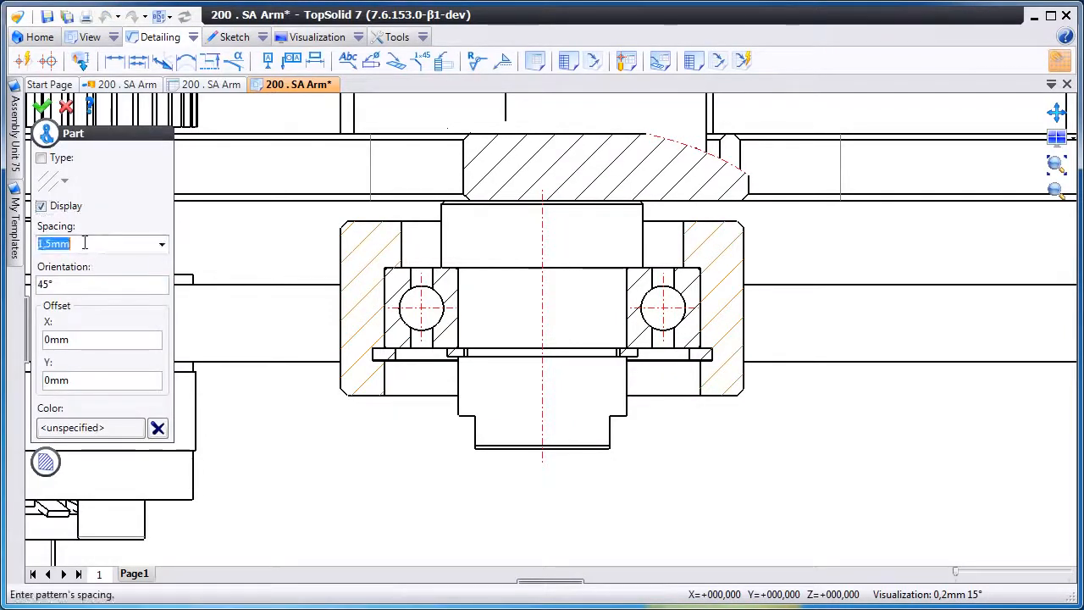
{"action": "type", "text": "1"}
{"action": "key", "text": "Tab"}
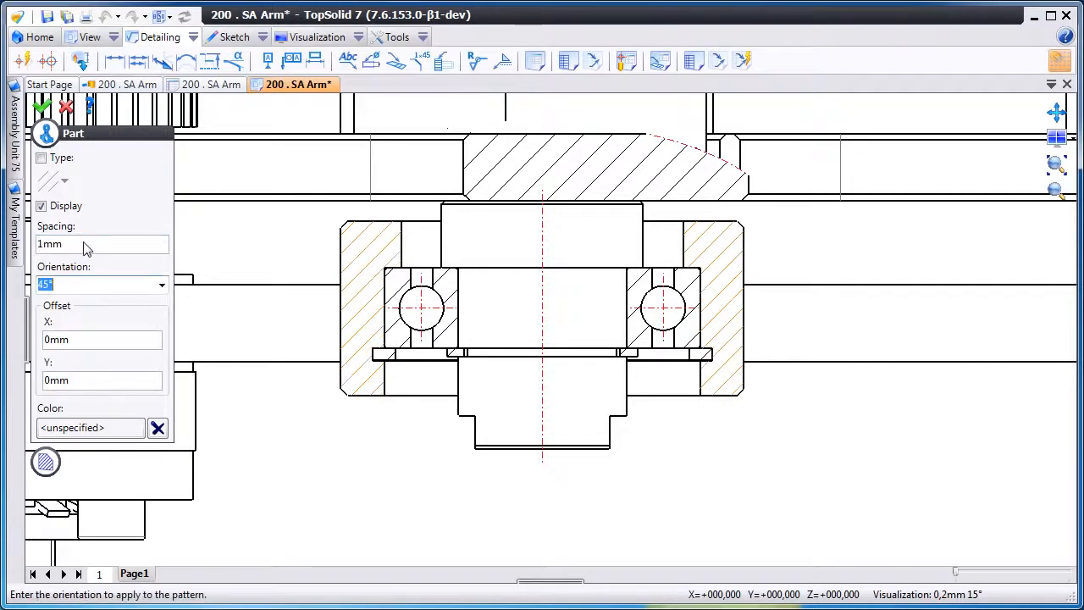
{"action": "type", "text": "-4"}
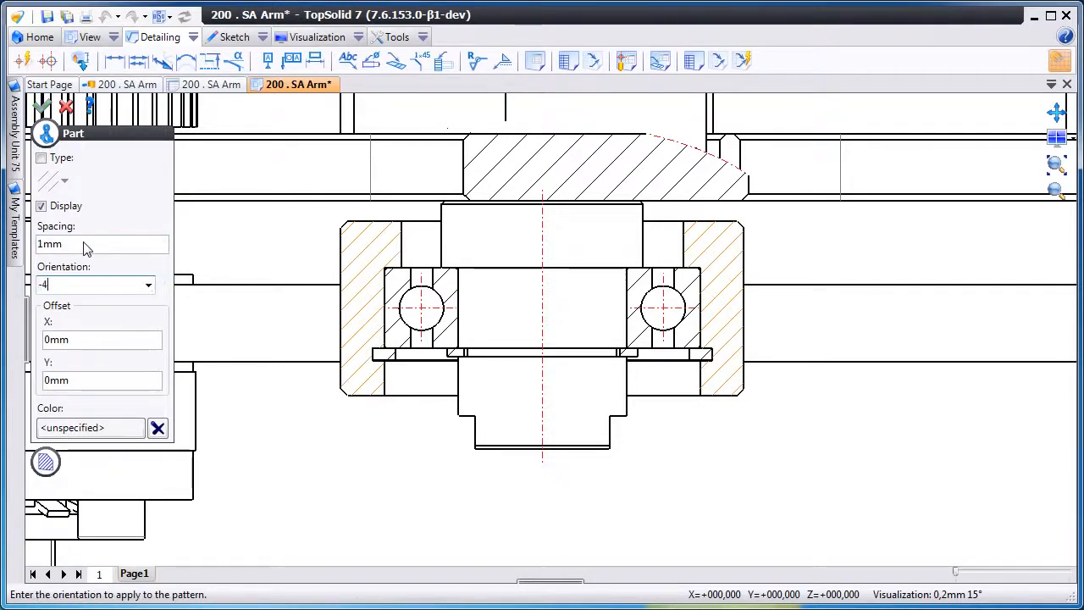
{"action": "type", "text": "5"}
{"action": "key", "text": "Tab"}
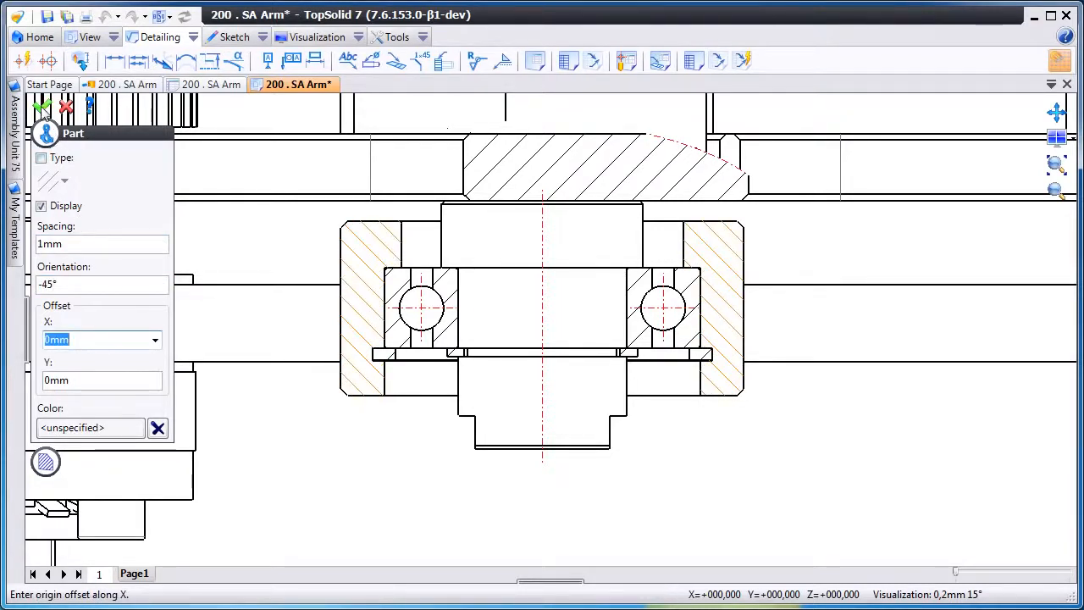
{"action": "left_click", "coordinate": [43, 109]}
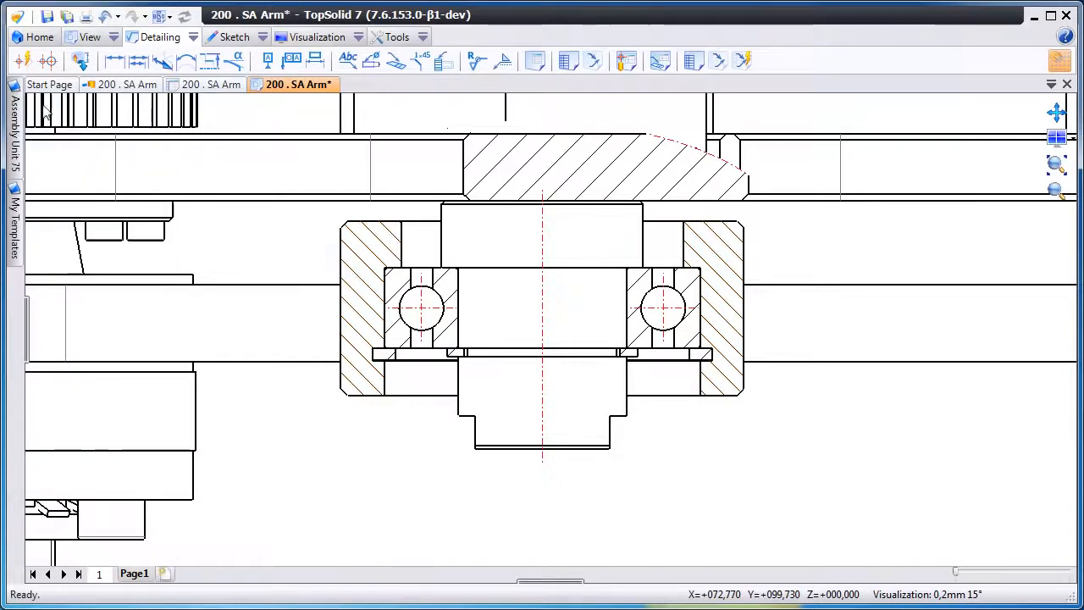
Dimension the roller's outer diameter between its left and right outer edges, placing the dimension below the roller.
{"action": "left_click", "coordinate": [114, 60]}
{"action": "left_click", "coordinate": [340, 325]}
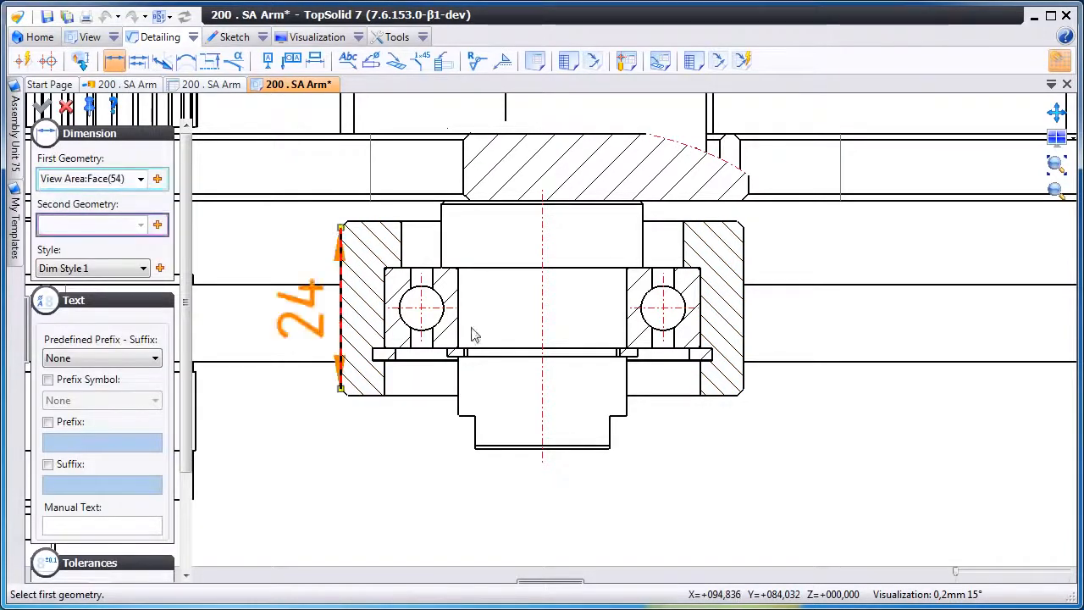
{"action": "left_click", "coordinate": [621, 477]}
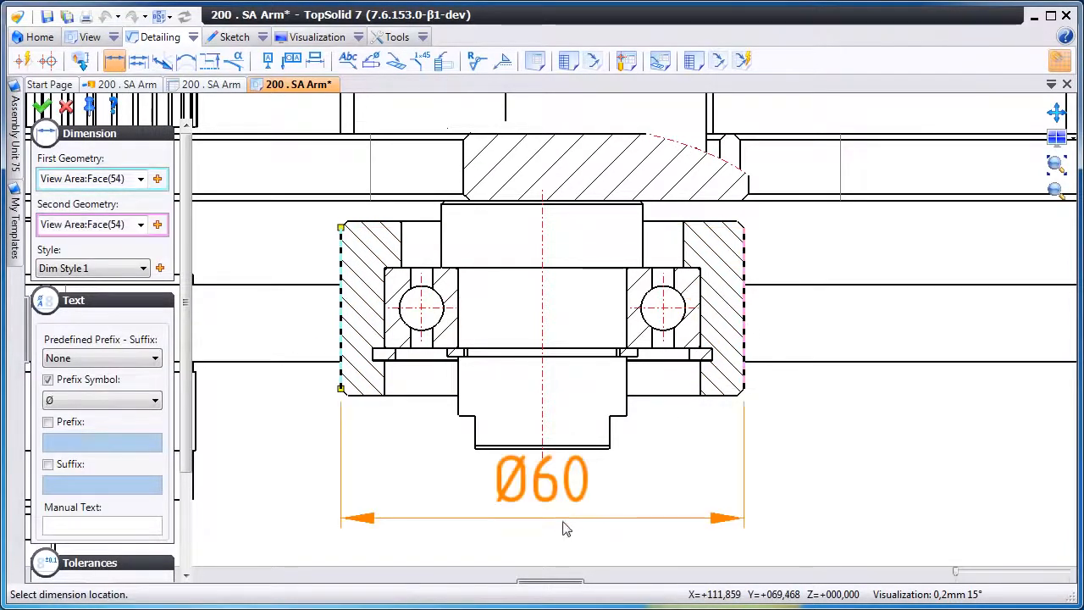
{"action": "scroll", "coordinate": [564, 525], "scroll_direction": "down", "scroll_amount": 2}
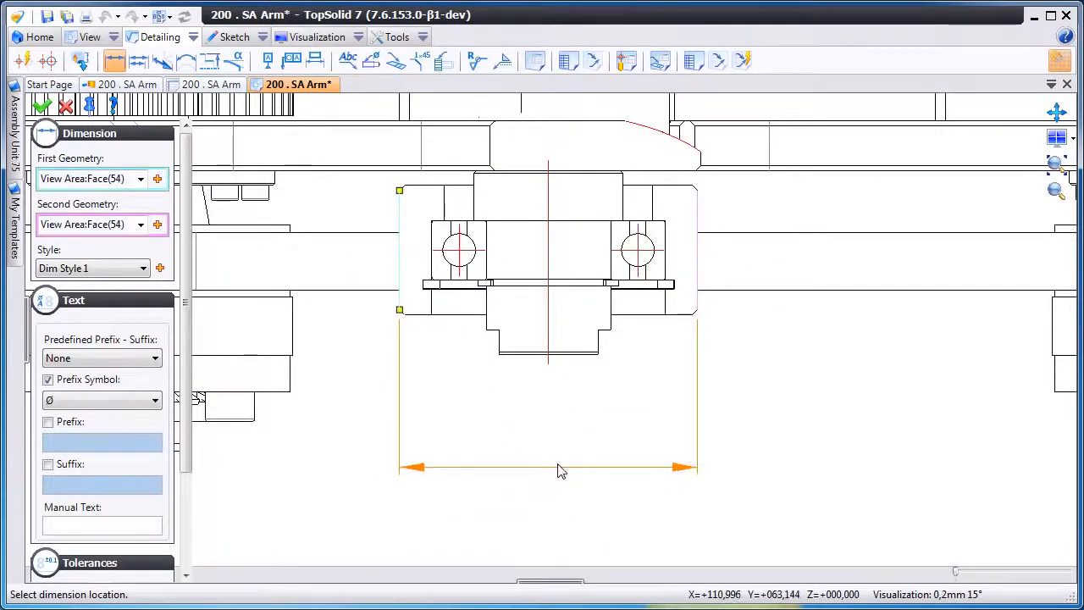
{"action": "left_click", "coordinate": [560, 470]}
{"action": "key", "text": "Escape"}
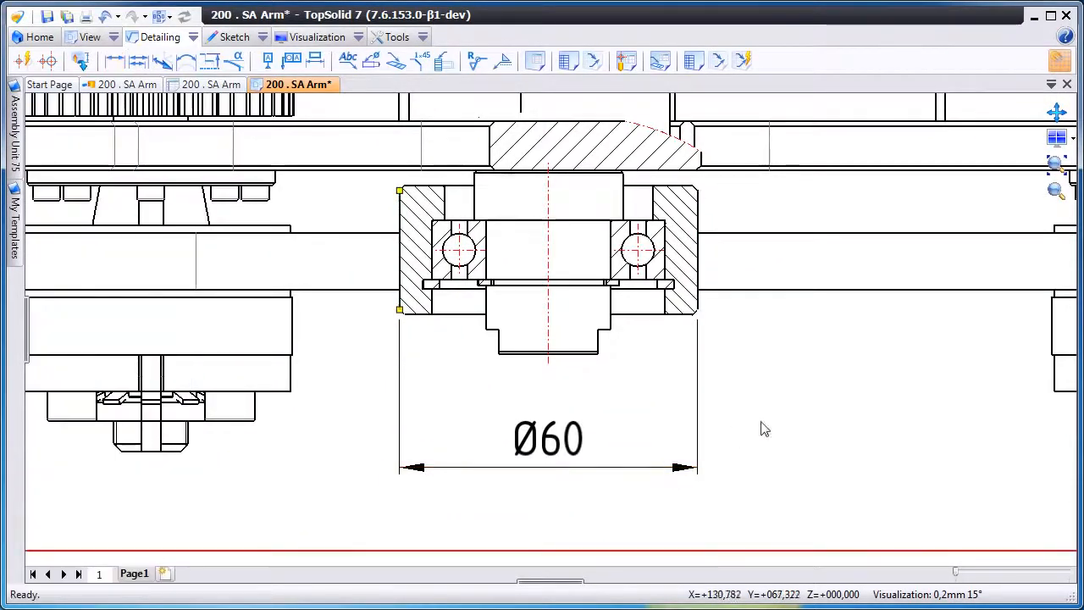
Insert the 200 . SA Arm bill of material table along the title block's upper edge, between the two corners above the drawing title.
{"action": "scroll", "coordinate": [783, 427], "scroll_direction": "down", "scroll_amount": 5}
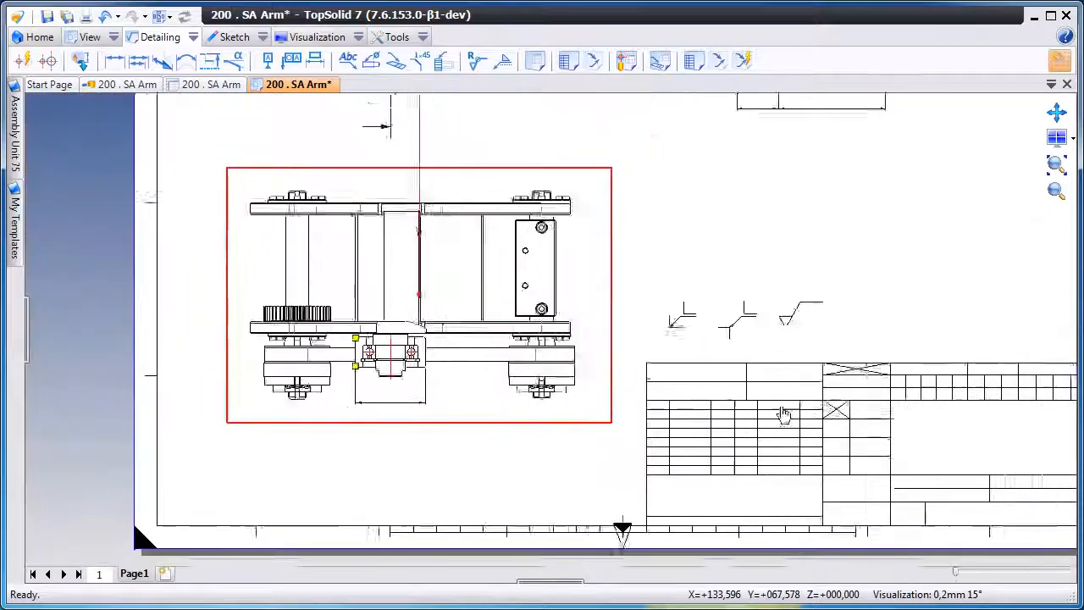
{"action": "scroll", "coordinate": [759, 329], "scroll_direction": "down", "scroll_amount": 2}
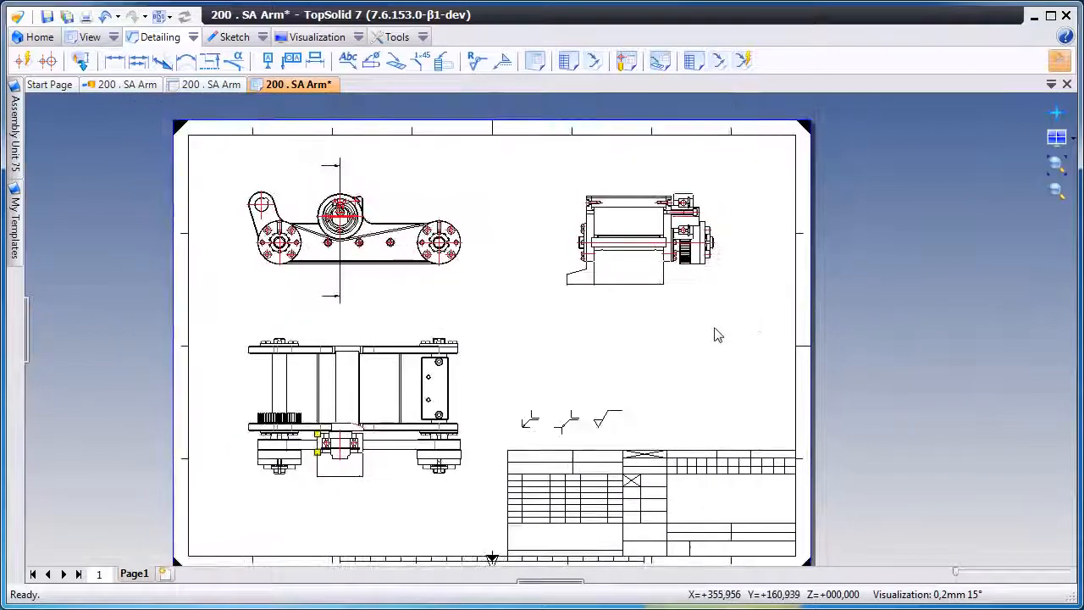
{"action": "left_click", "coordinate": [692, 60]}
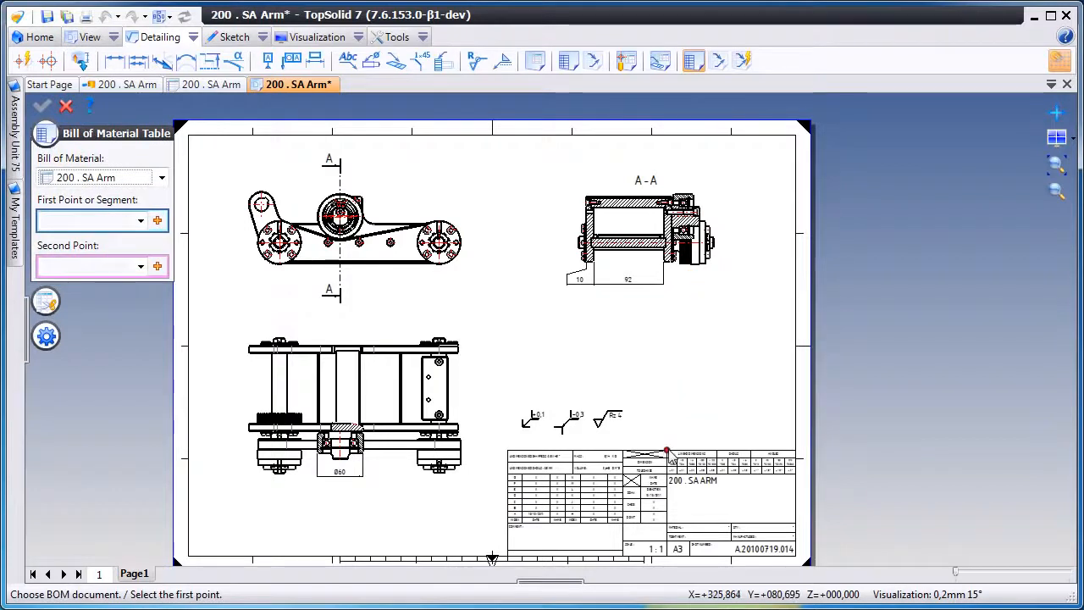
{"action": "left_click", "coordinate": [666, 450]}
{"action": "left_click", "coordinate": [796, 451]}
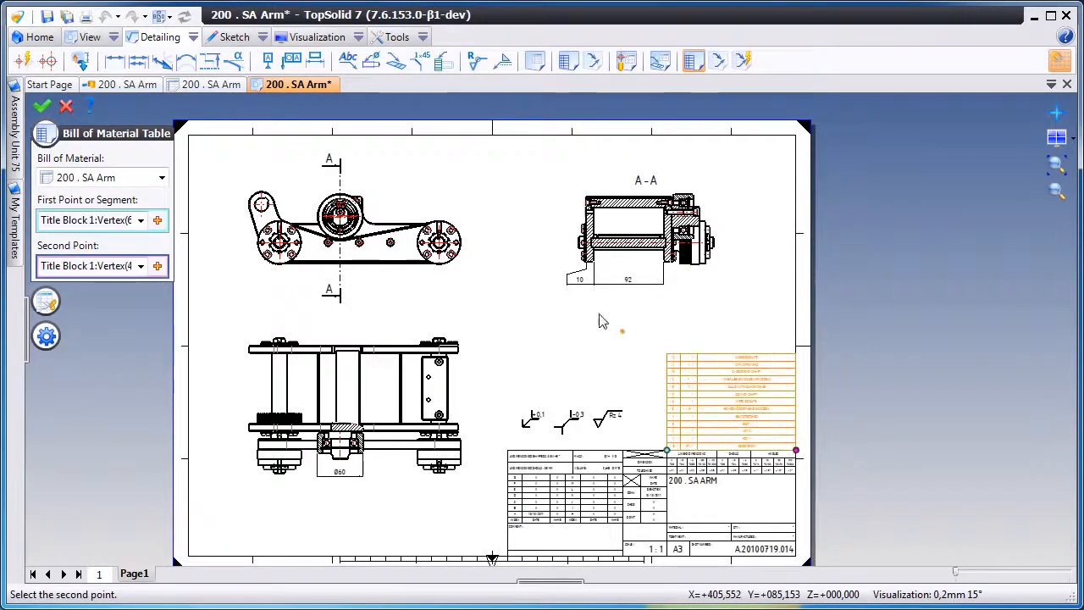
{"action": "right_click", "coordinate": [601, 315]}
{"action": "left_click", "coordinate": [605, 316]}
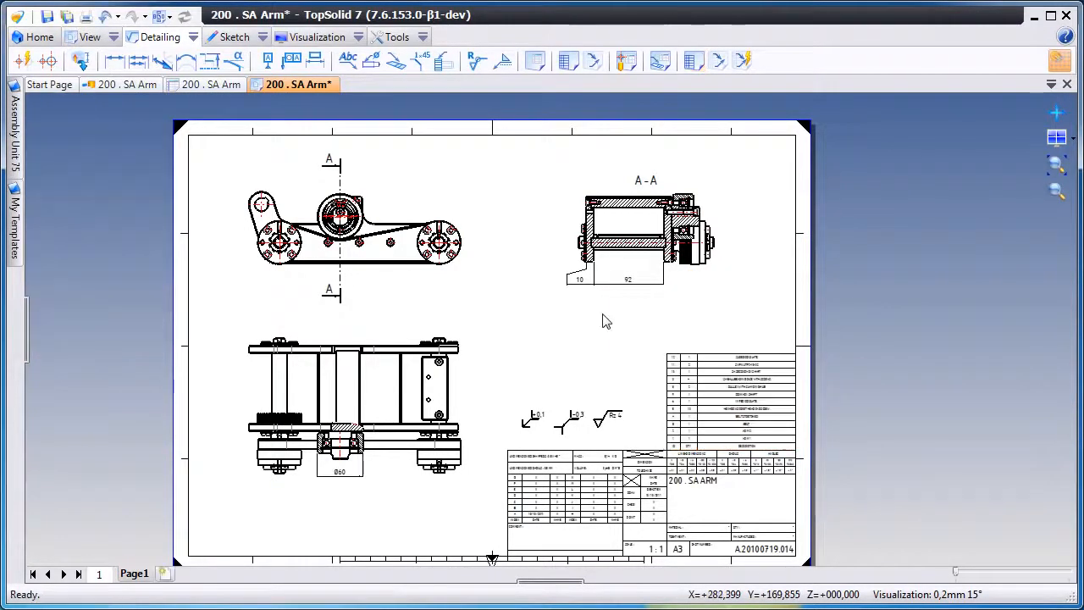
Add automatic BOM indexes from the 200 . SA Arm bill of material to section view A-A.
{"action": "scroll", "coordinate": [605, 321], "scroll_direction": "up", "scroll_amount": 3}
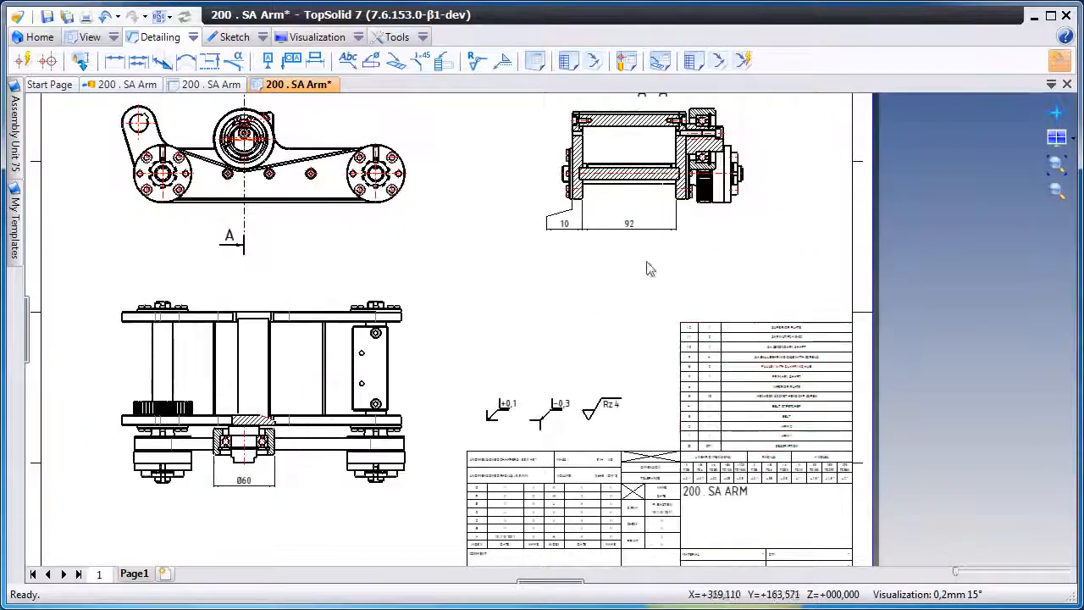
{"action": "left_click", "coordinate": [742, 60]}
{"action": "scroll", "coordinate": [616, 206], "scroll_direction": "up", "scroll_amount": 3}
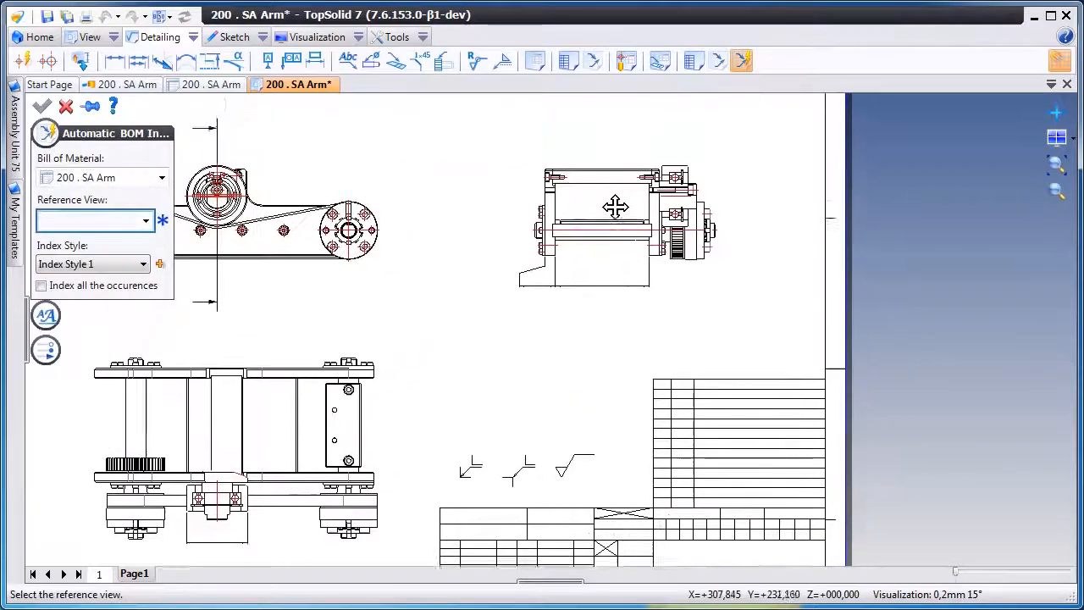
{"action": "scroll", "coordinate": [584, 254], "scroll_direction": "up", "scroll_amount": 3}
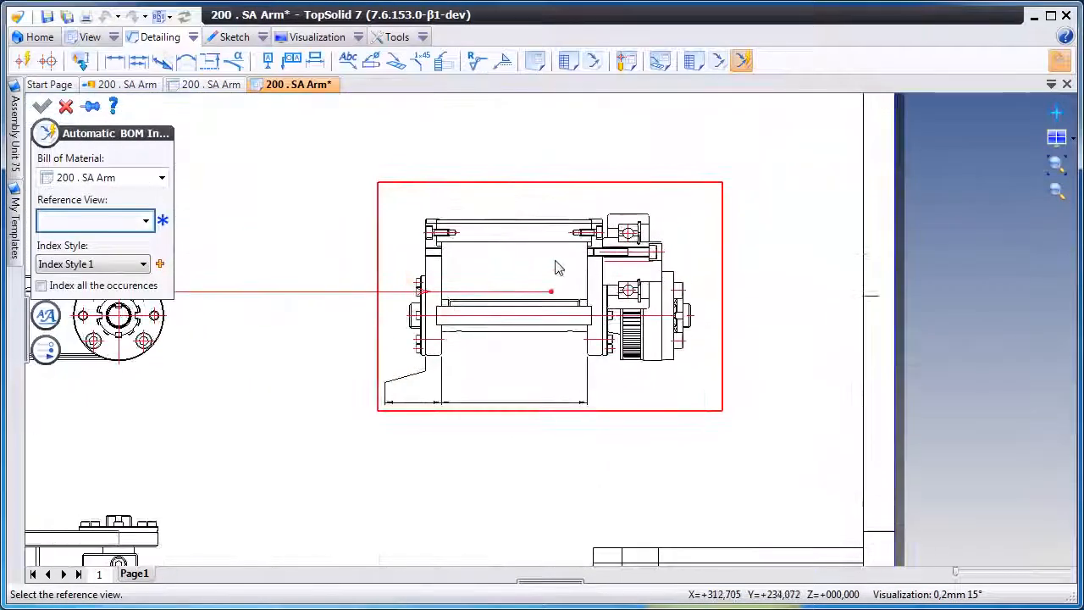
{"action": "left_click", "coordinate": [569, 269]}
{"action": "key", "text": "Return"}
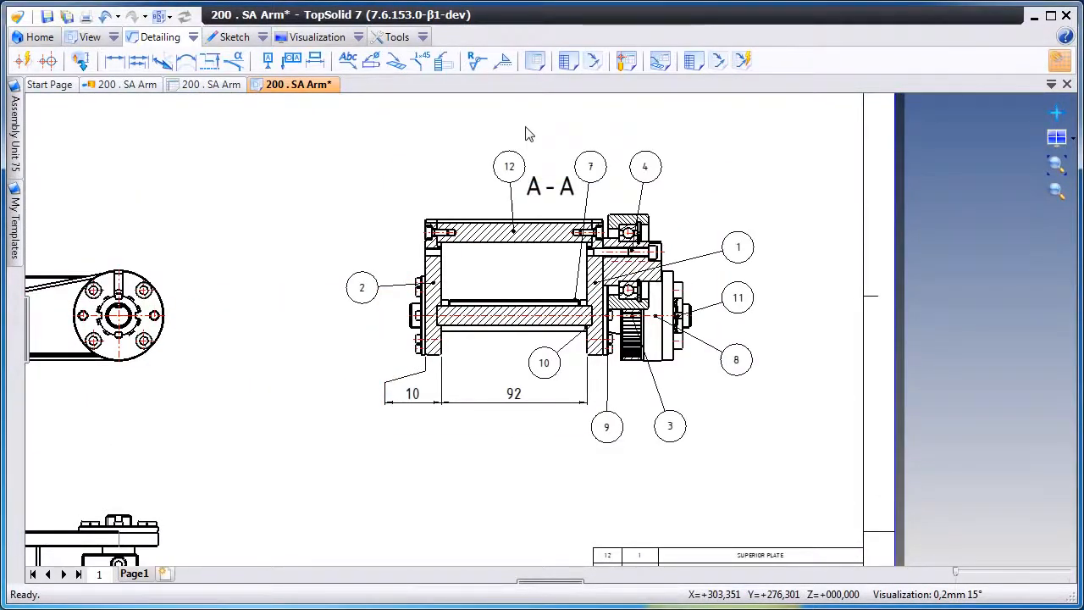
Add automatic BOM indexes to the projected view containing the local cross section of the roller.
{"action": "scroll", "coordinate": [408, 178], "scroll_direction": "down", "scroll_amount": 5}
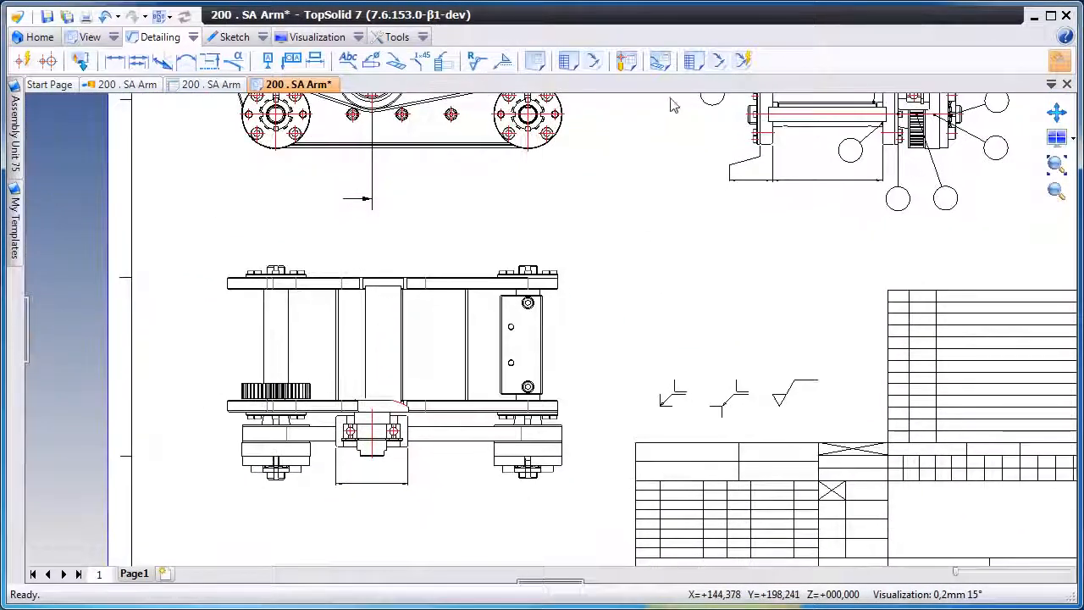
{"action": "left_click", "coordinate": [741, 60]}
{"action": "left_click", "coordinate": [461, 309]}
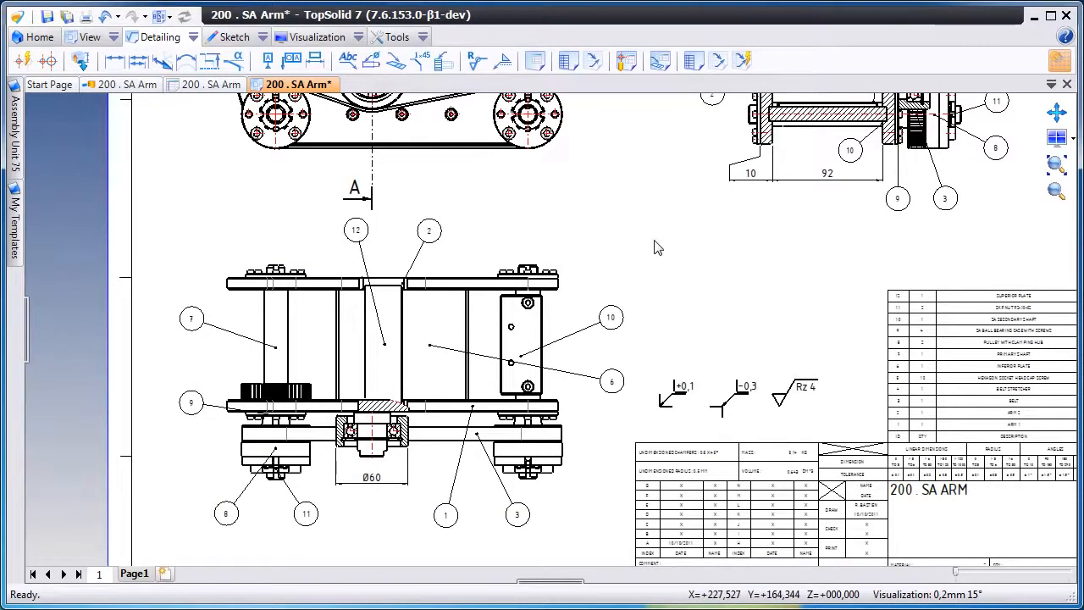
Set the QTY text in the title block to 20.
{"action": "scroll", "coordinate": [655, 241], "scroll_direction": "down", "scroll_amount": 3}
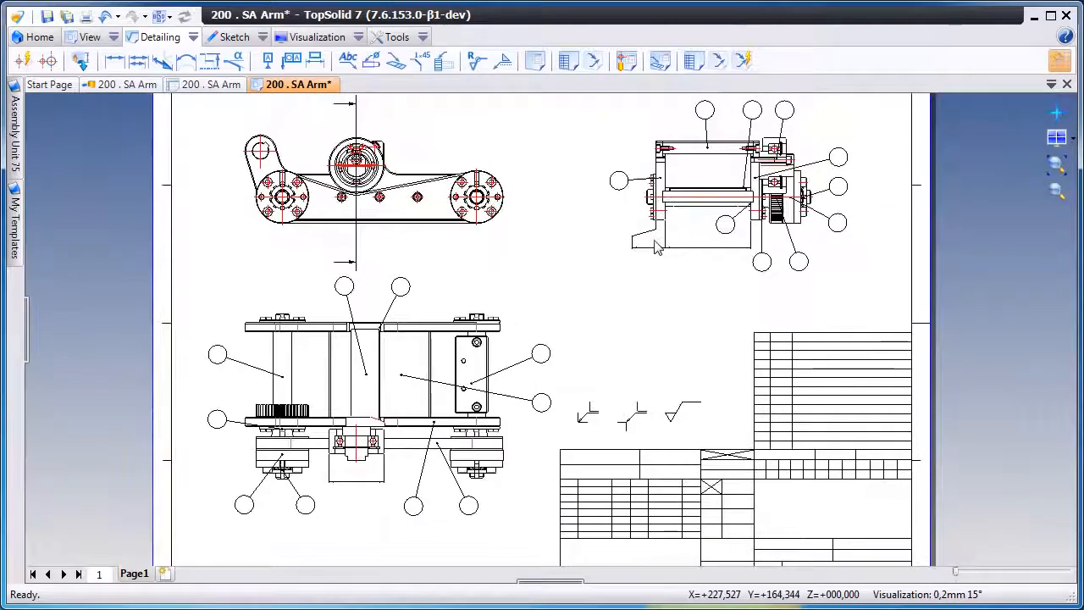
{"action": "scroll", "coordinate": [655, 294], "scroll_direction": "up", "scroll_amount": 5}
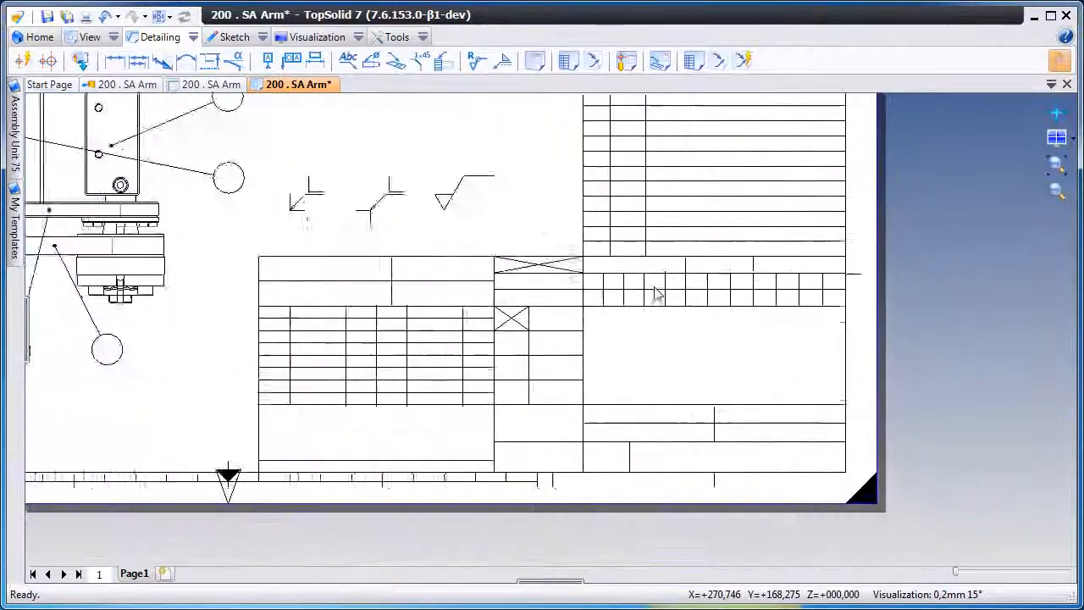
{"action": "scroll", "coordinate": [657, 294], "scroll_direction": "up", "scroll_amount": 2}
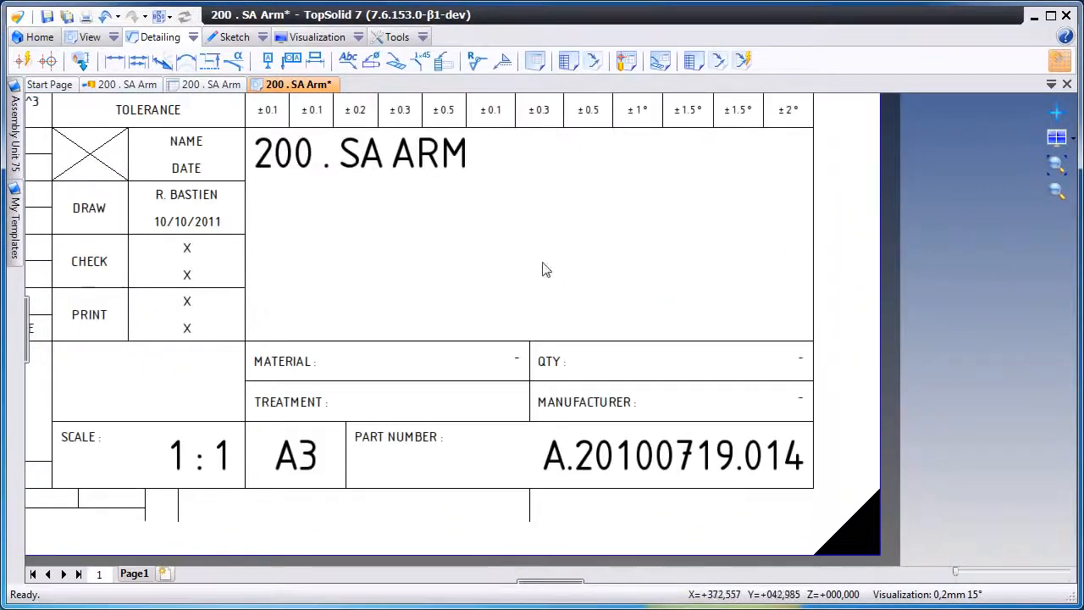
{"action": "double_click", "coordinate": [800, 362]}
{"action": "type", "text": "20"}
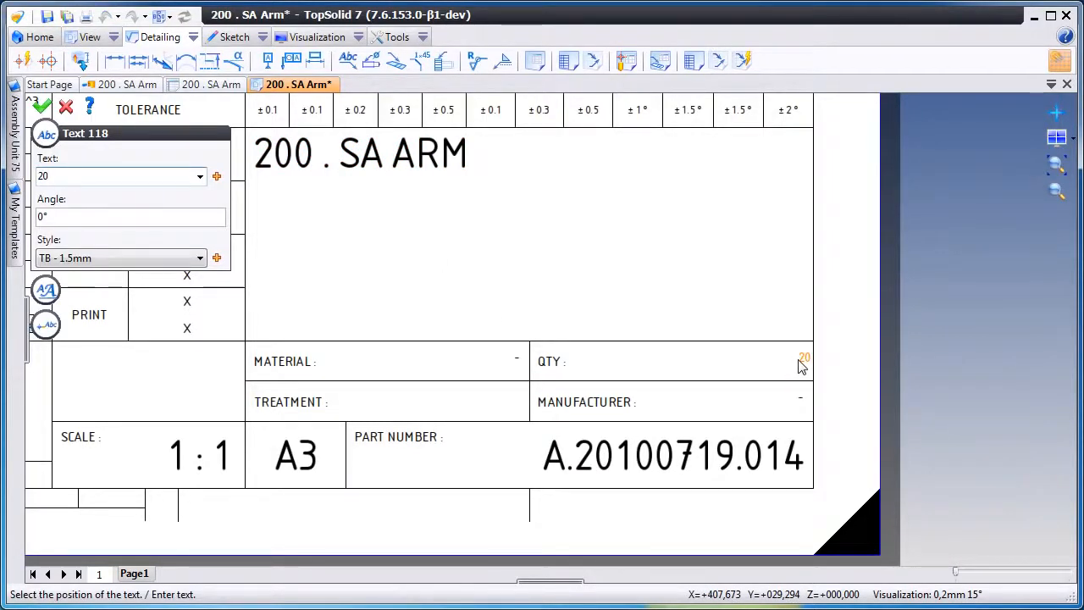
{"action": "key", "text": "Return"}
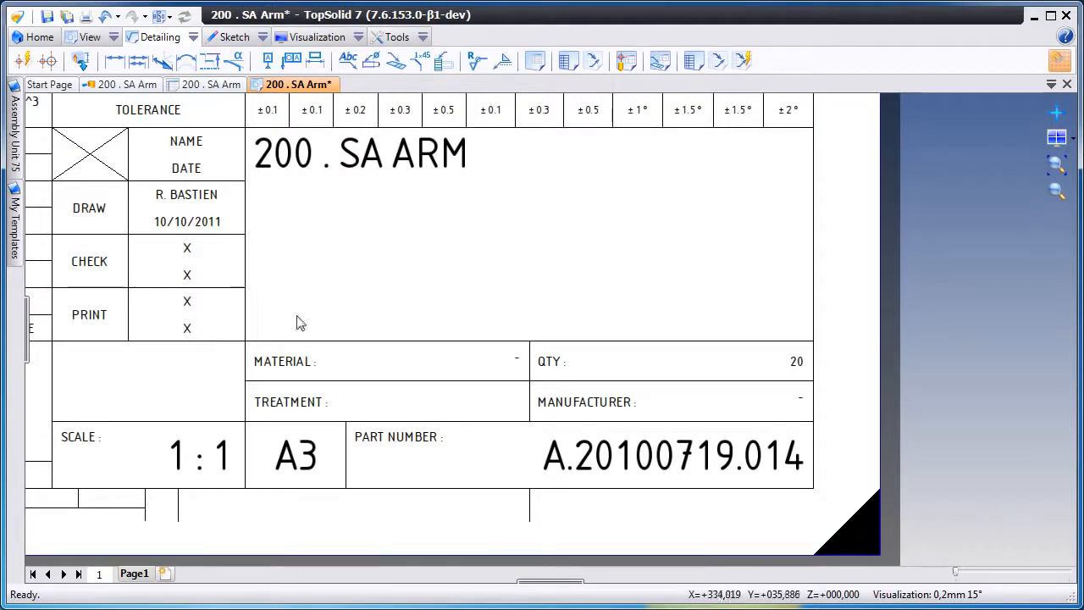
Fill in the title block's PRINT entry with the person's name and the date 10/10/2011, and show the whole sheet.
{"action": "double_click", "coordinate": [188, 305]}
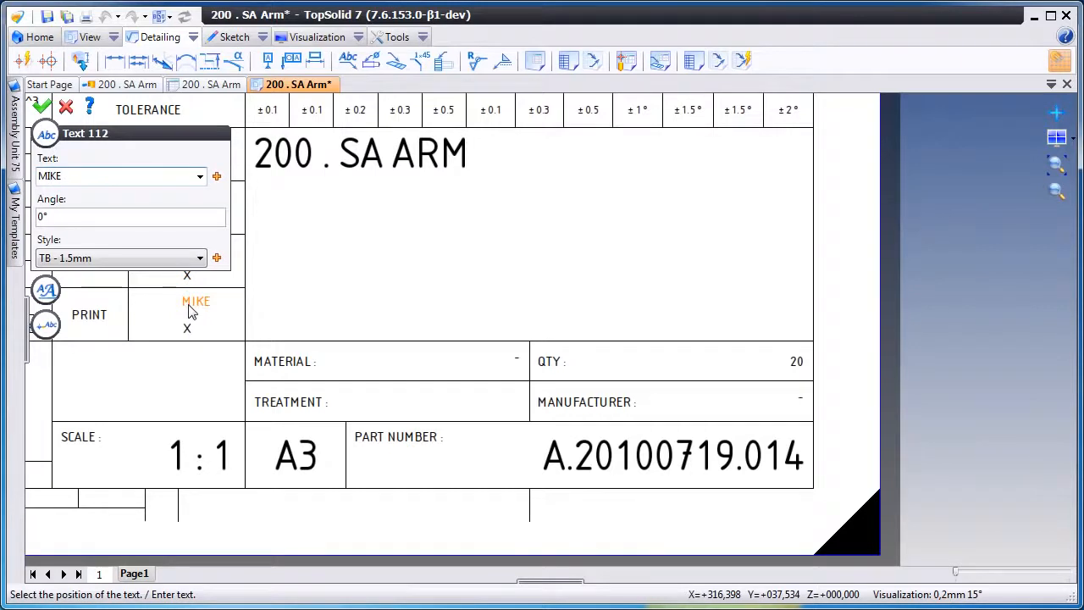
{"action": "key", "text": "Return"}
{"action": "double_click", "coordinate": [188, 327]}
{"action": "type", "text": "10/10/2011"}
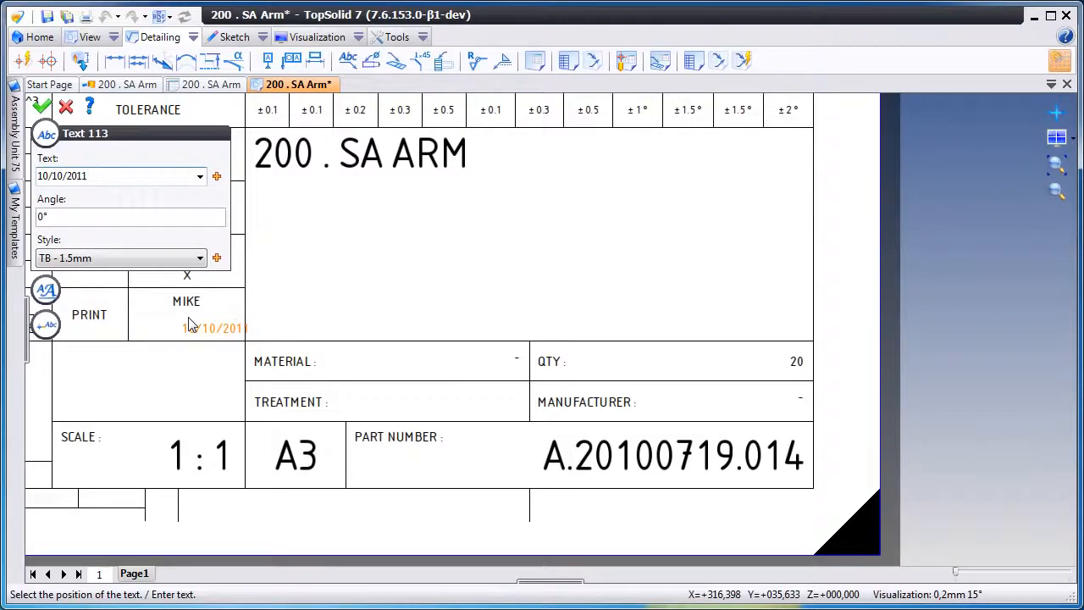
{"action": "key", "text": "Return"}
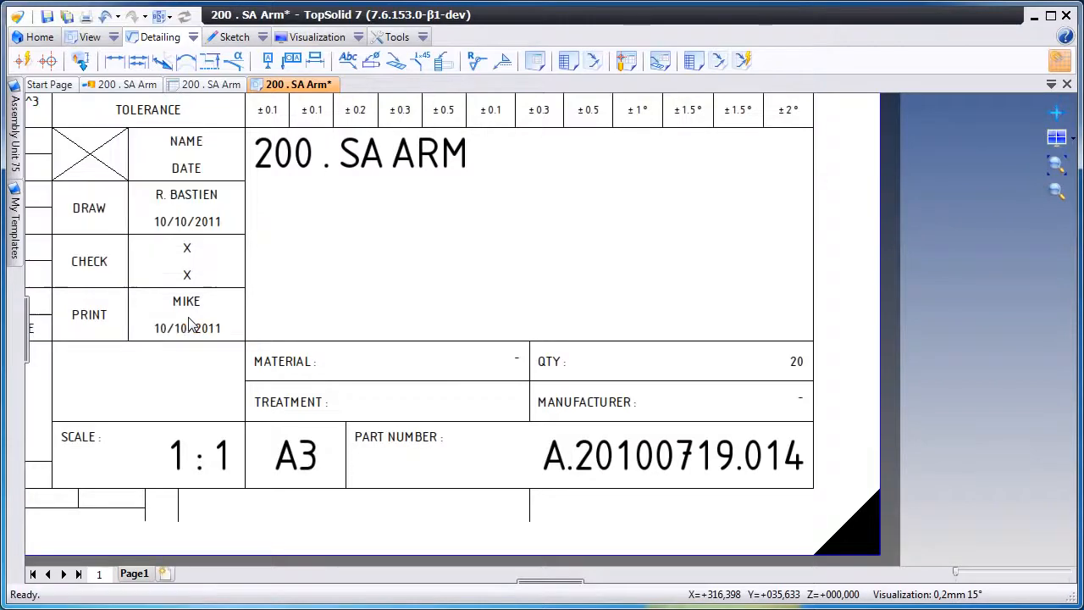
{"action": "scroll", "coordinate": [452, 293], "scroll_direction": "down", "scroll_amount": 3}
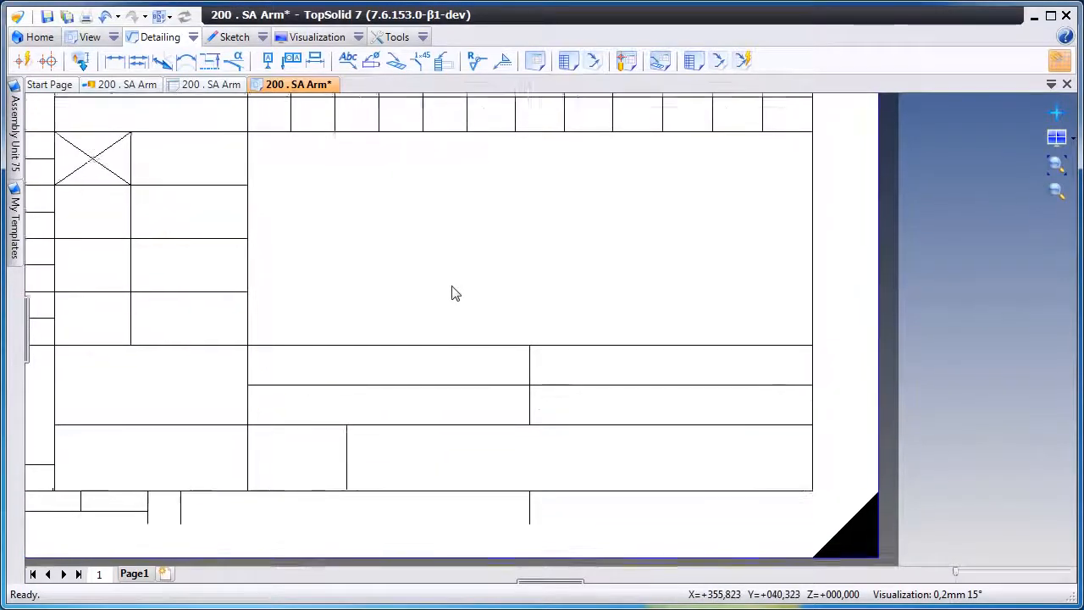
{"action": "left_click", "coordinate": [1056, 166]}
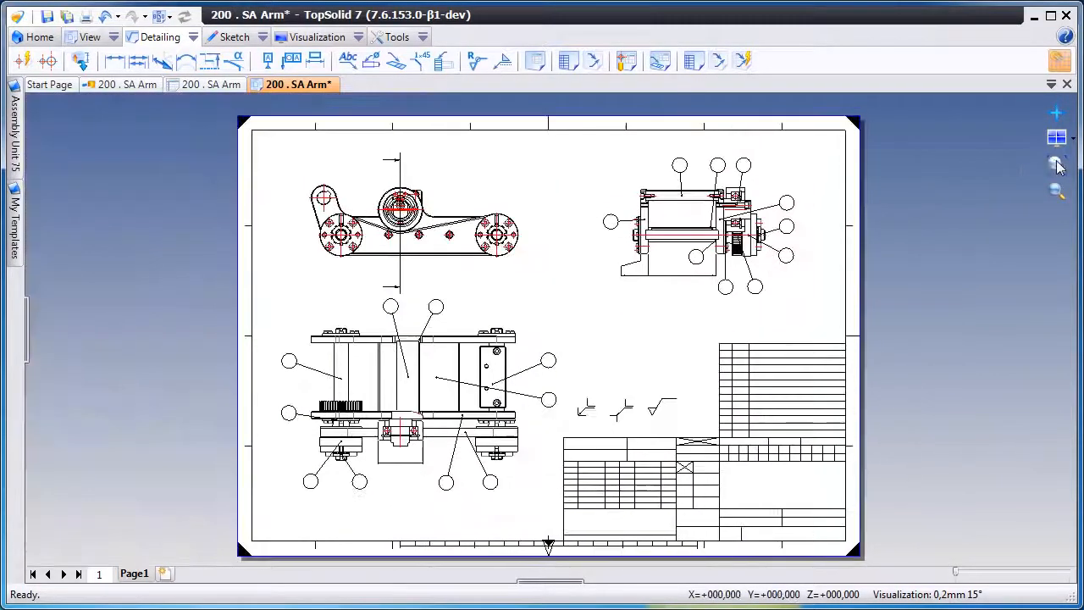